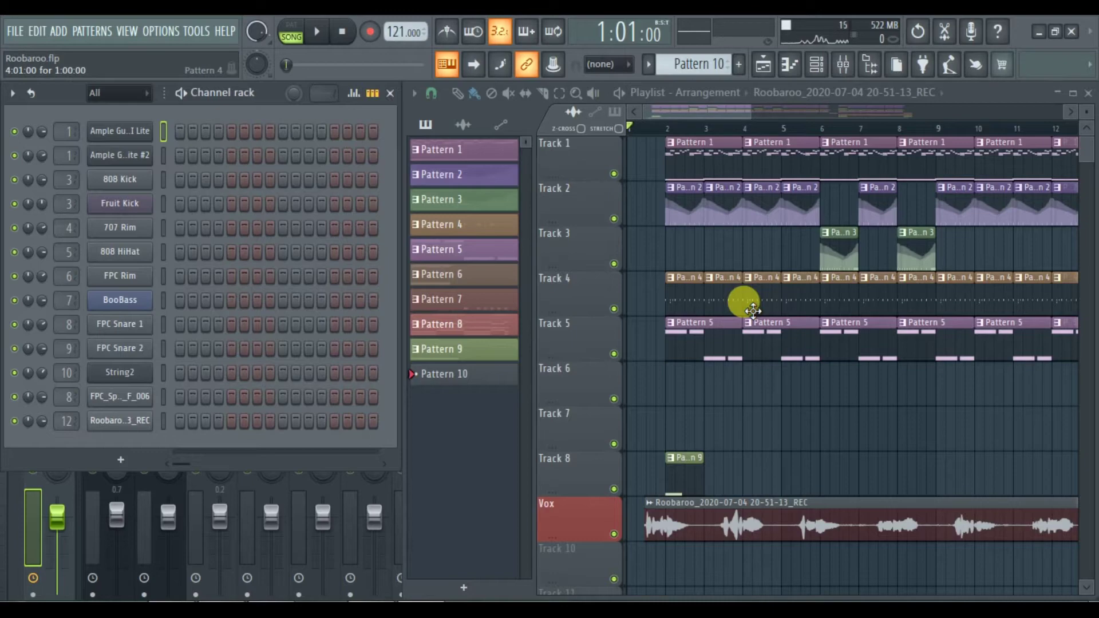
Play the Roobaroo arrangement from the start to hear the whole mix, and stop playback
{"action": "key", "text": "space"}
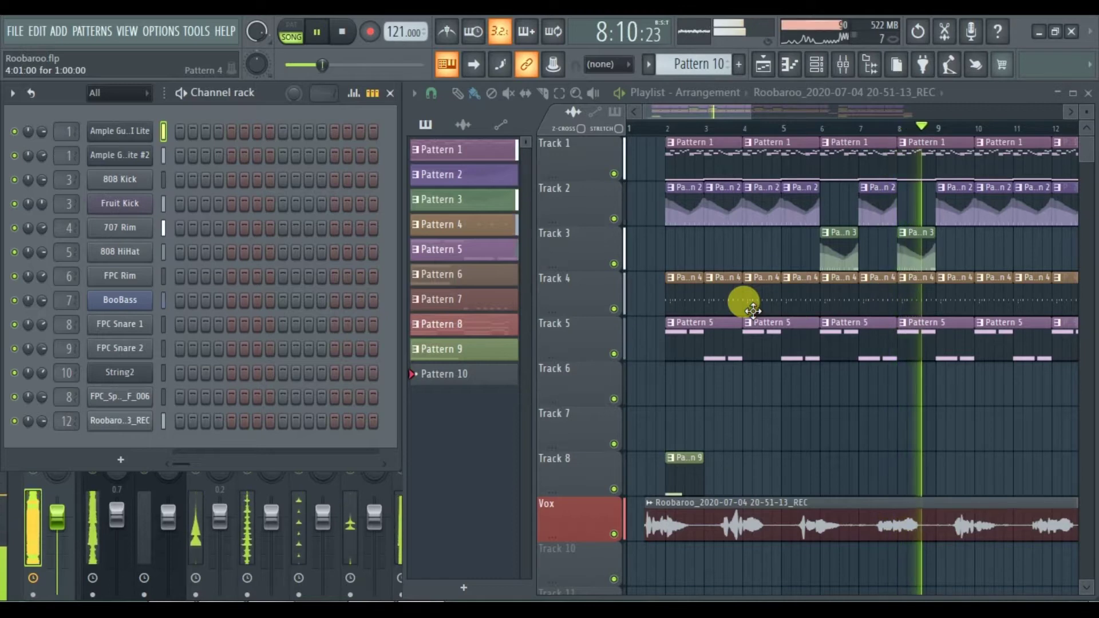
{"action": "key", "text": "space"}
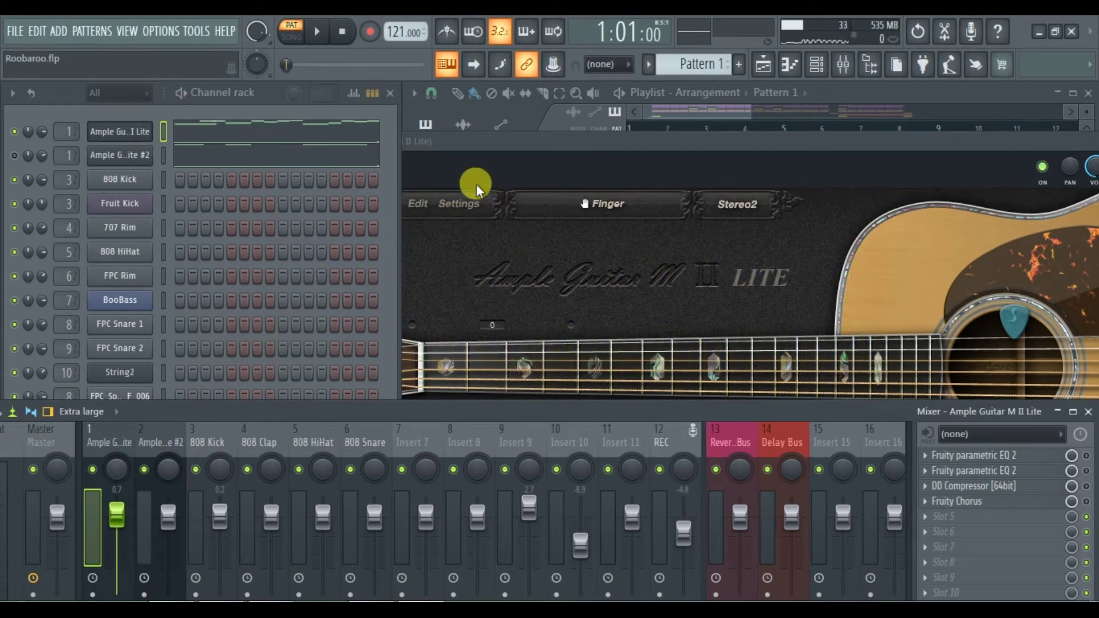
Check the Roobaroo reference song on YouTube and tap out its beat with the tempo tapper
{"action": "left_click", "coordinate": [950, 63]}
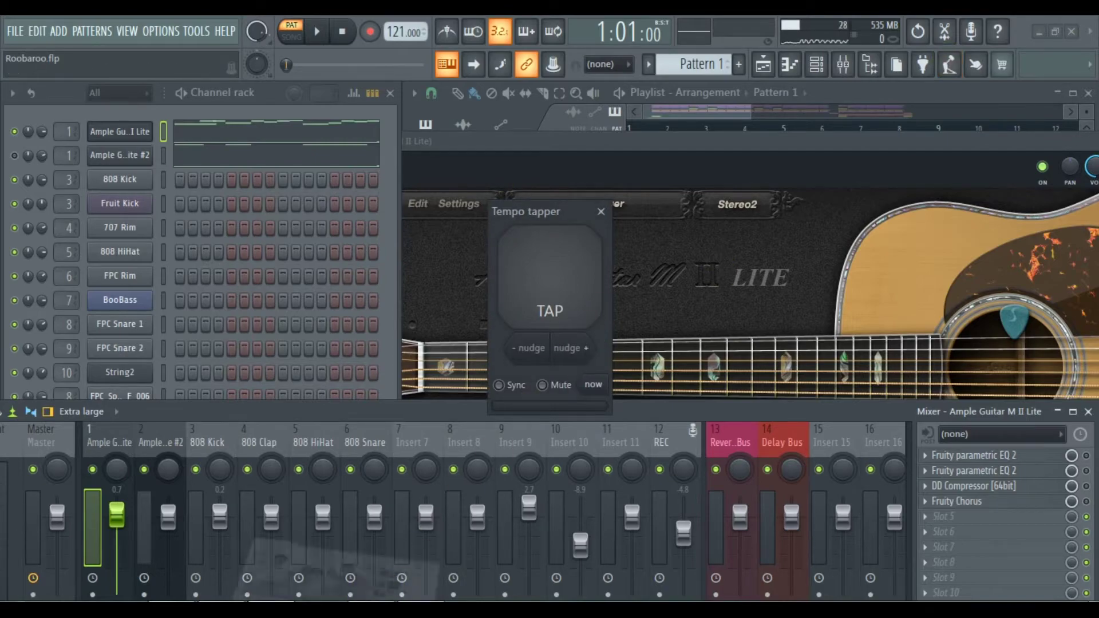
{"action": "left_click", "coordinate": [350, 599]}
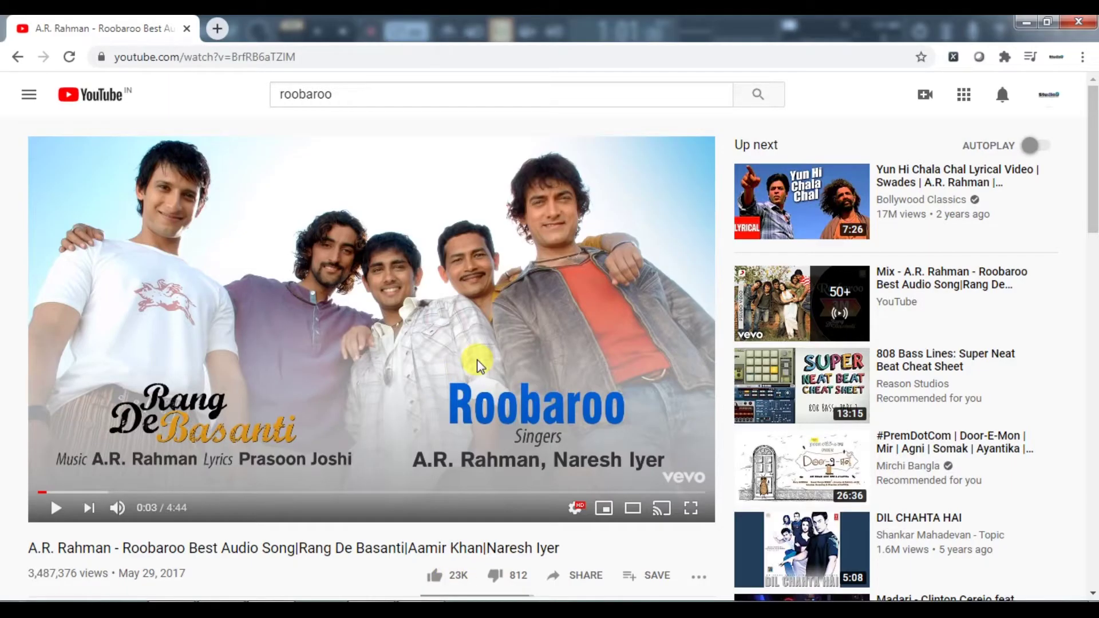
{"action": "key", "text": "alt+Tab"}
{"action": "left_click", "coordinate": [552, 293]}
{"action": "left_click", "coordinate": [556, 294]}
{"action": "left_click", "coordinate": [555, 293]}
{"action": "left_click", "coordinate": [554, 289]}
{"action": "left_click", "coordinate": [552, 288]}
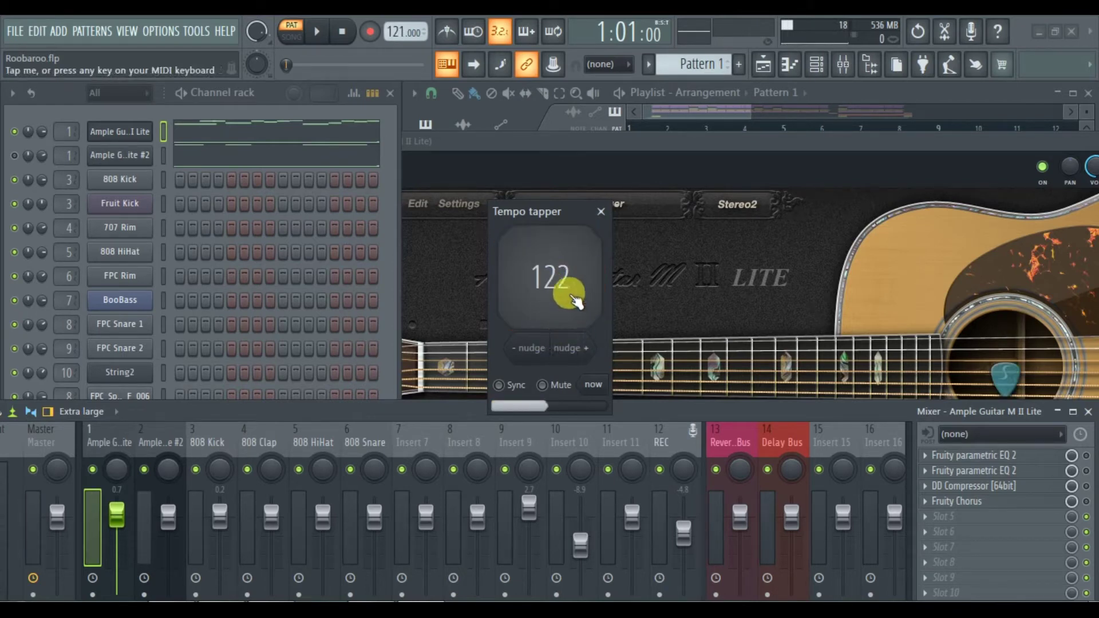
{"action": "left_click", "coordinate": [601, 213]}
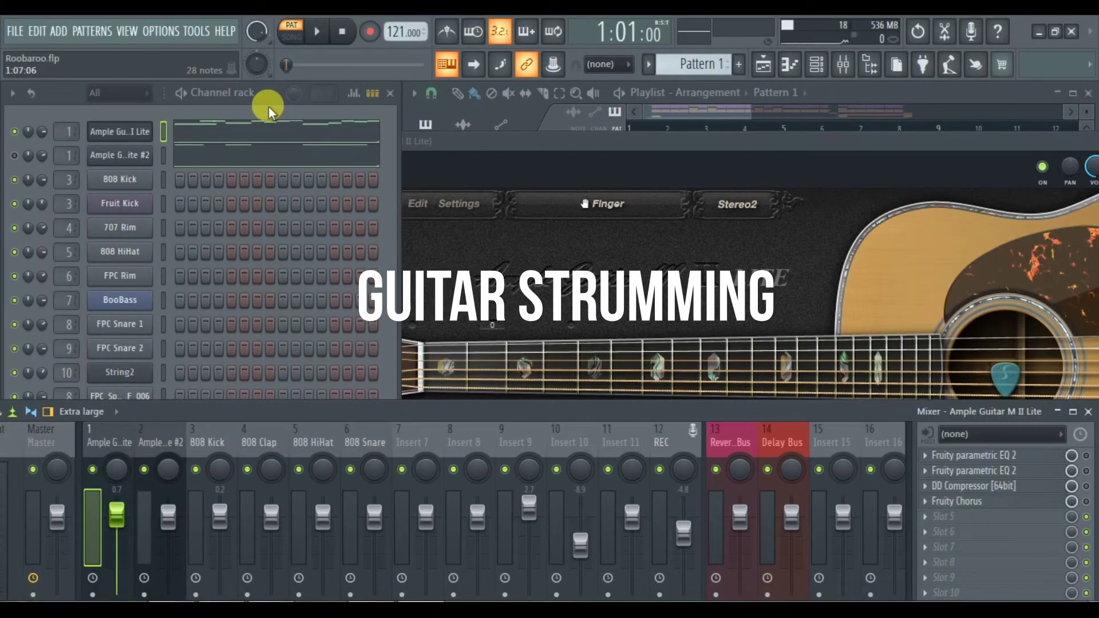
Bring the Ample Guitar M II Lite window forward, try its strum mode toggle, and reposition it so the strummer section is in view
{"action": "left_click", "coordinate": [503, 143]}
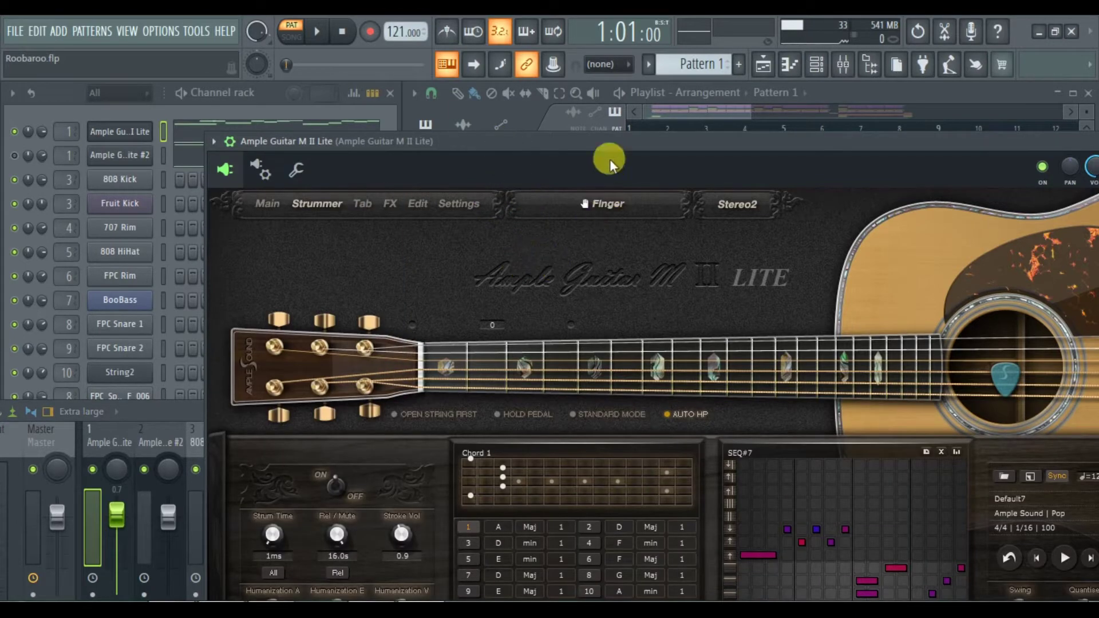
{"action": "left_click_drag", "start_coordinate": [614, 142], "coordinate": [620, 132]}
{"action": "left_click", "coordinate": [345, 476]}
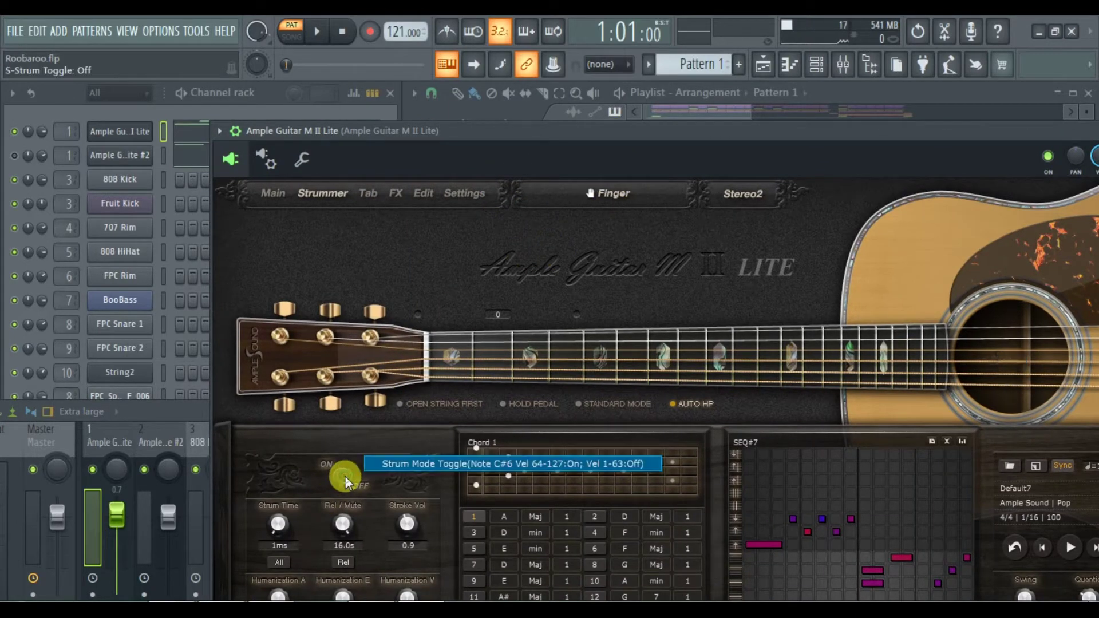
{"action": "left_click_drag", "start_coordinate": [542, 134], "coordinate": [514, 92]}
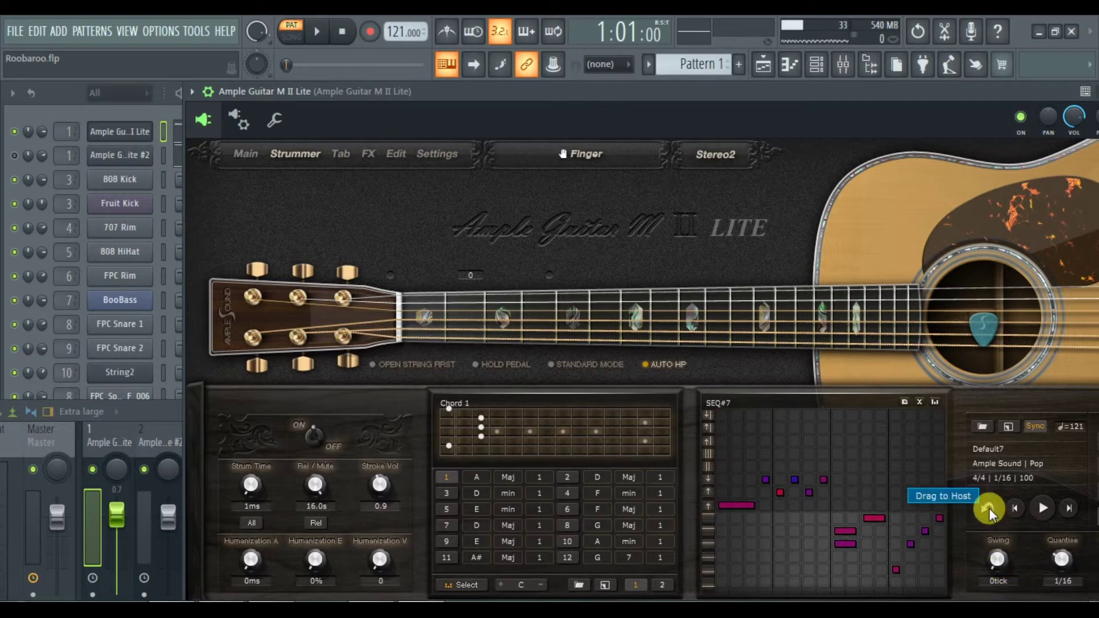
Transfer the strummer's SEQ#7 pattern to the Ample Guitar M II Lite channel and open its notes in the piano roll
{"action": "left_click_drag", "start_coordinate": [989, 509], "coordinate": [200, 123]}
{"action": "left_click", "coordinate": [228, 130]}
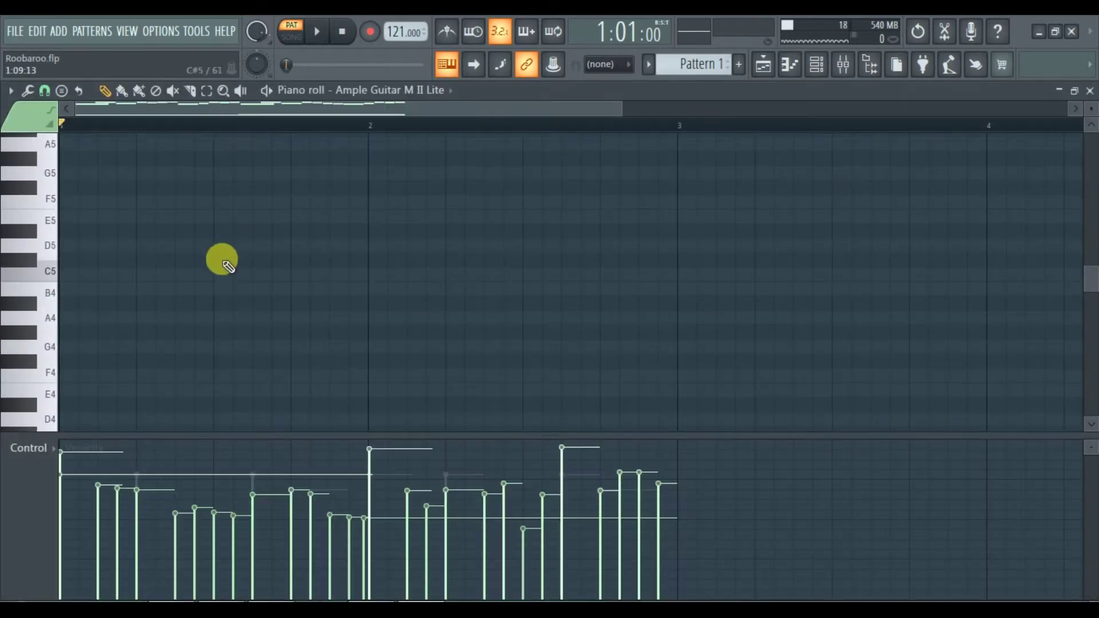
Examine the guitar part's strum notes from C6 upward and its C3 and C#3 chord notes, auditioning several piano keys
{"action": "scroll", "coordinate": [223, 260], "scroll_direction": "up", "scroll_amount": 5}
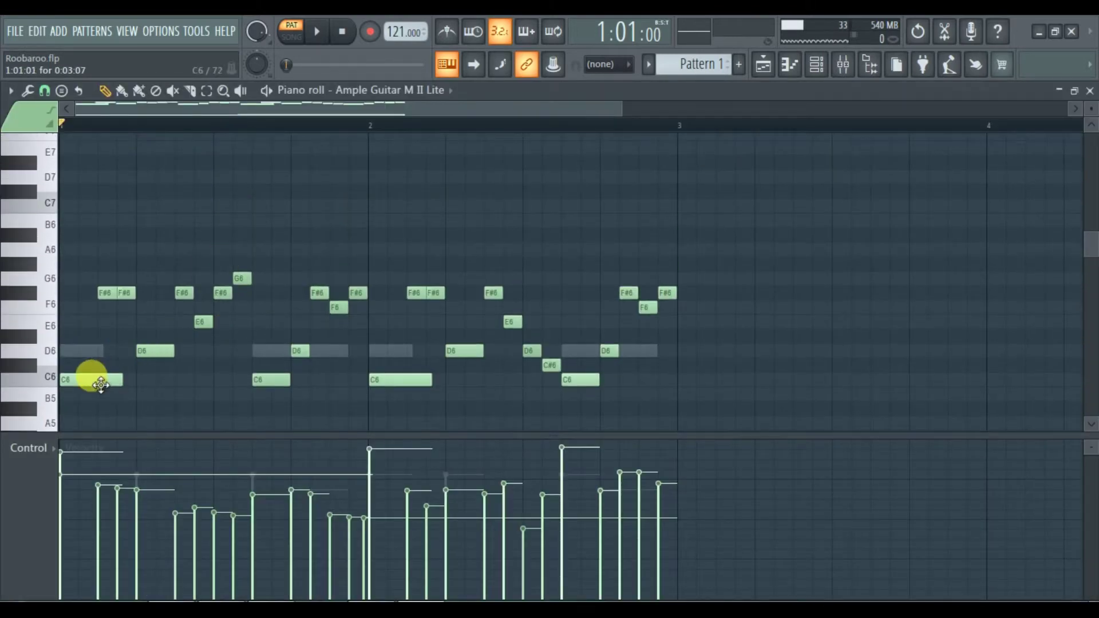
{"action": "left_click", "coordinate": [49, 378]}
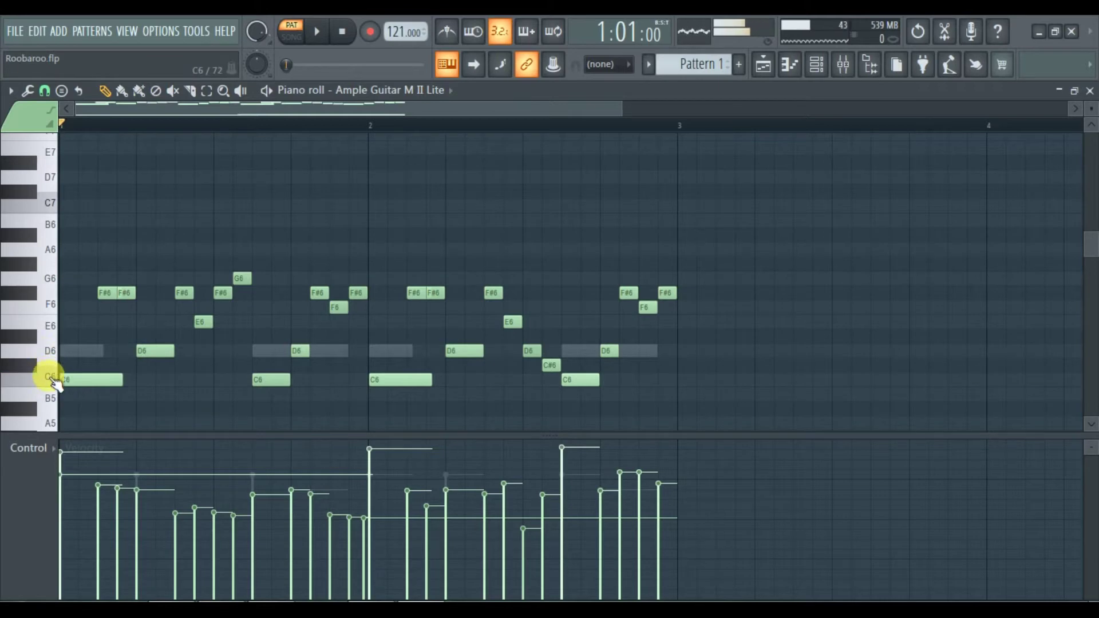
{"action": "left_click", "coordinate": [41, 367]}
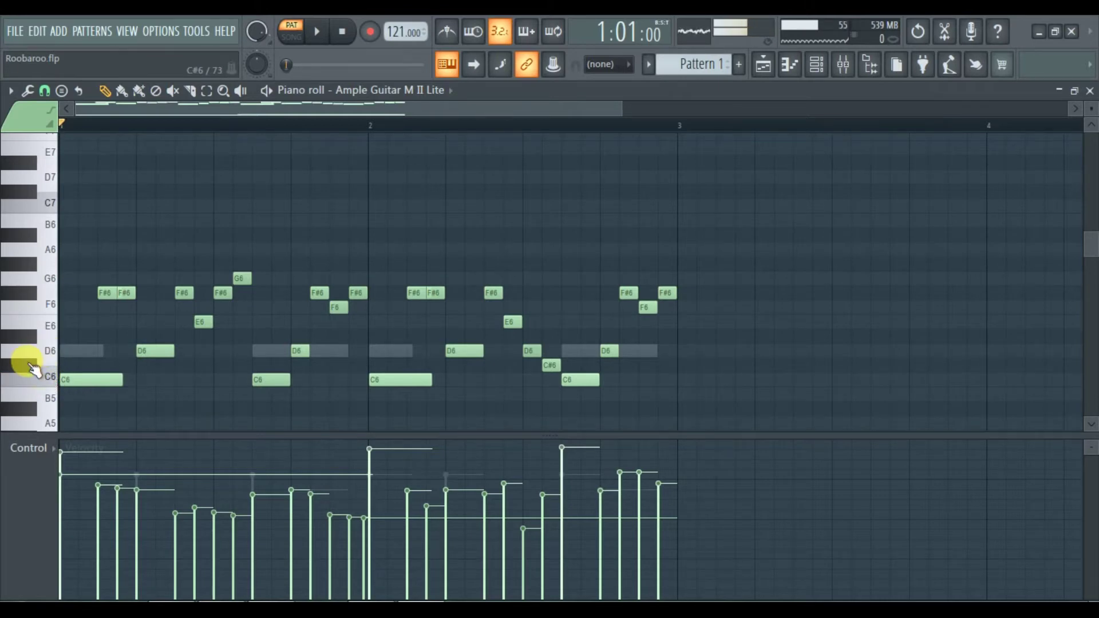
{"action": "left_click", "coordinate": [48, 307]}
{"action": "left_click", "coordinate": [47, 247]}
{"action": "left_click", "coordinate": [47, 238]}
{"action": "scroll", "coordinate": [172, 349], "scroll_direction": "down", "scroll_amount": 10}
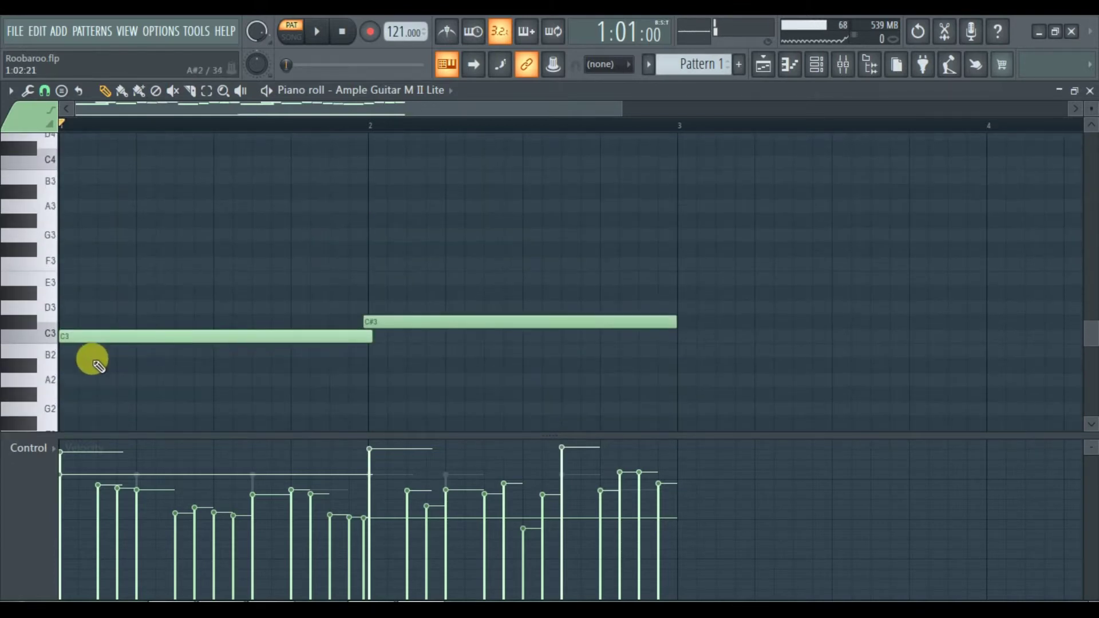
{"action": "left_click", "coordinate": [49, 337]}
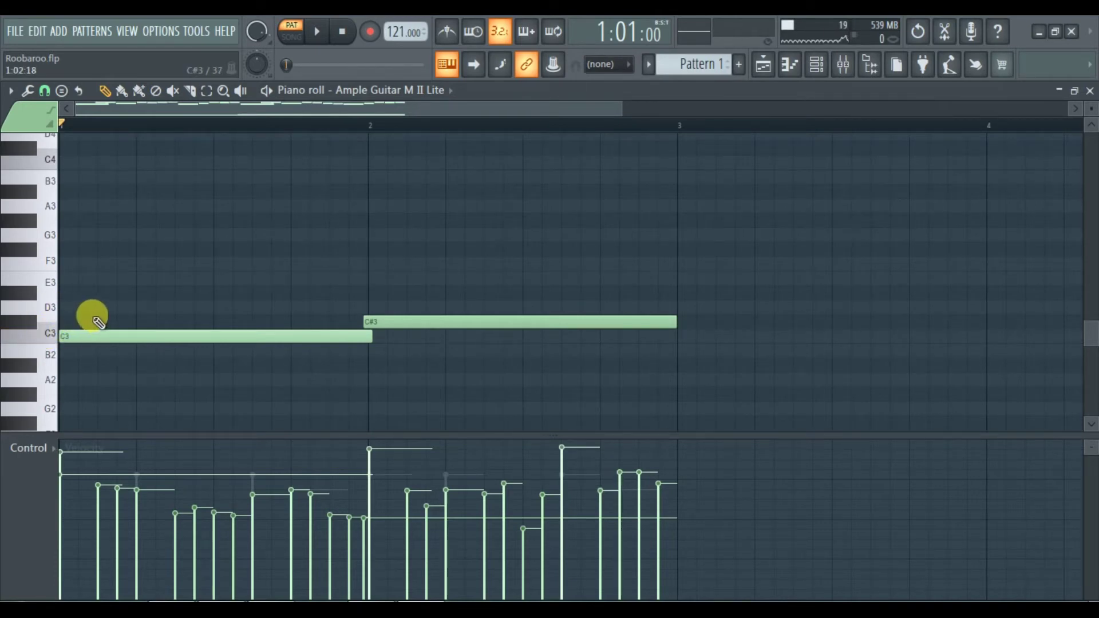
{"action": "scroll", "coordinate": [115, 256], "scroll_direction": "up", "scroll_amount": 10}
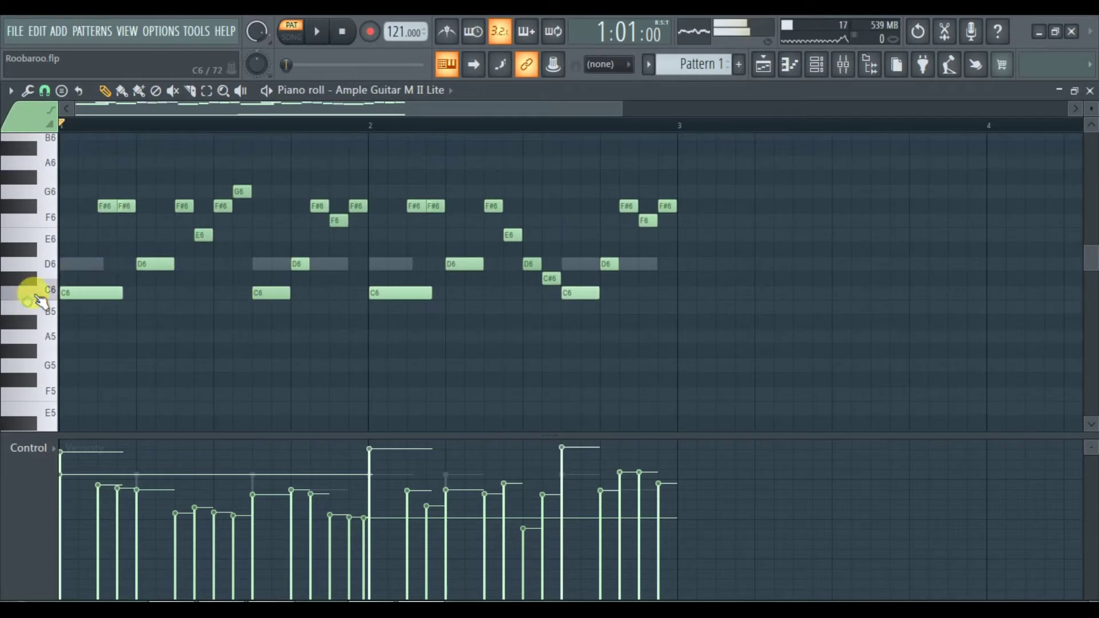
{"action": "left_click", "coordinate": [53, 310]}
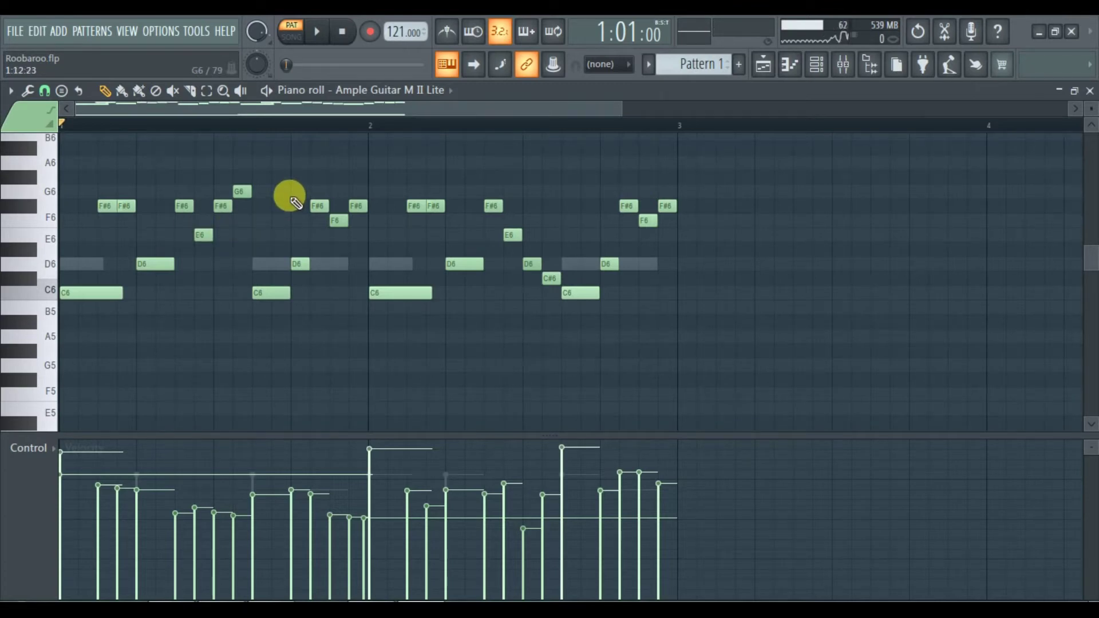
Play Pattern 1 several times to hear the strumming notes and their velocities, auditioning the C6 key between playbacks
{"action": "key", "text": "space"}
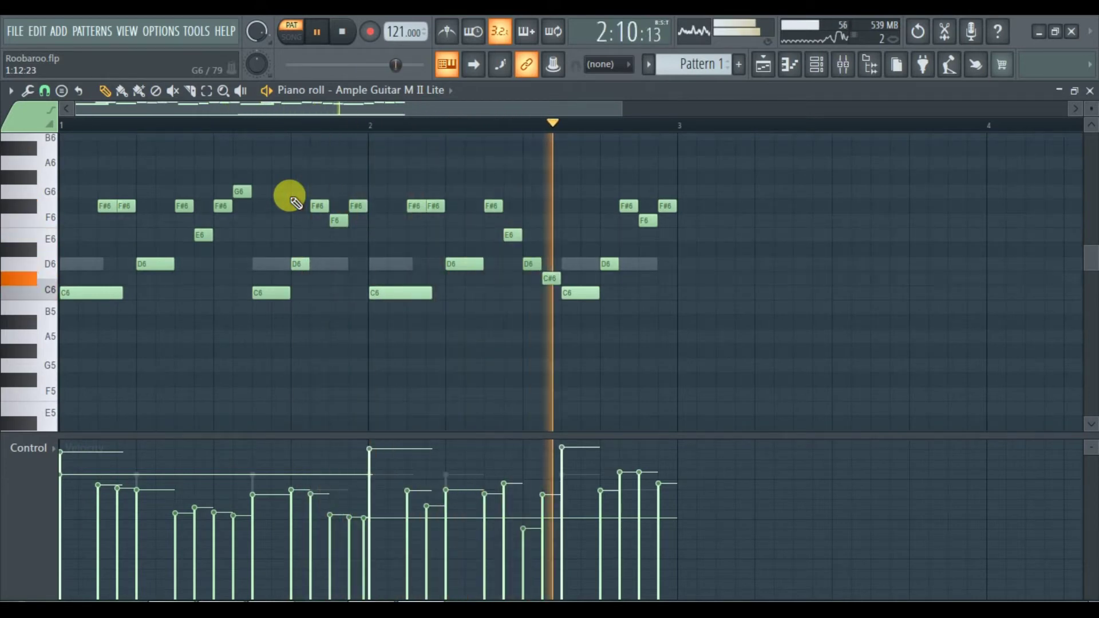
{"action": "key", "text": "space"}
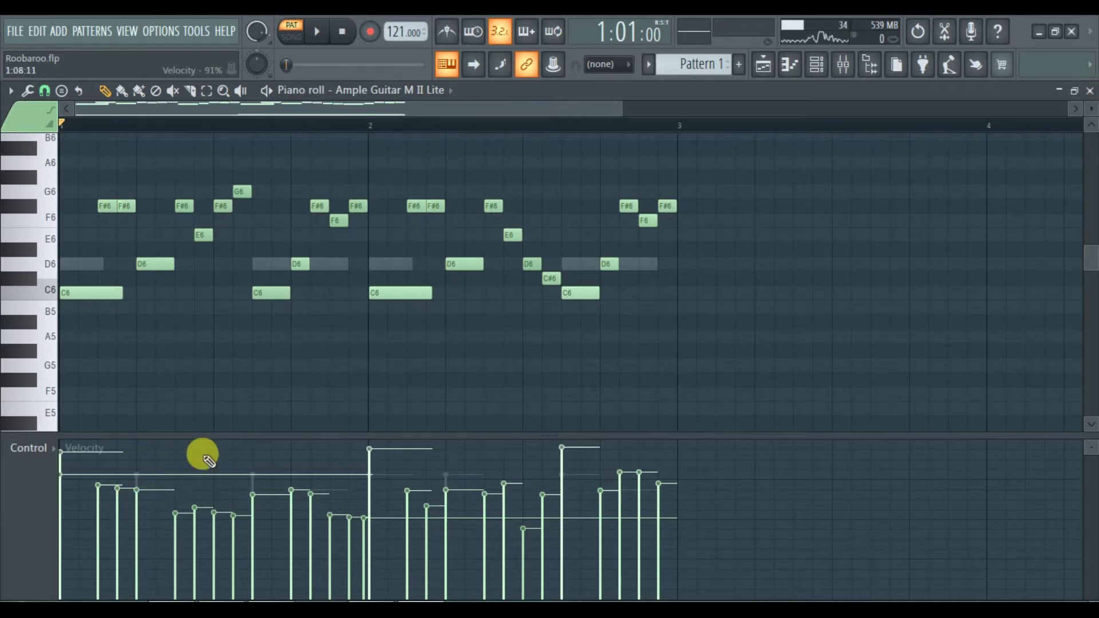
{"action": "key", "text": "space"}
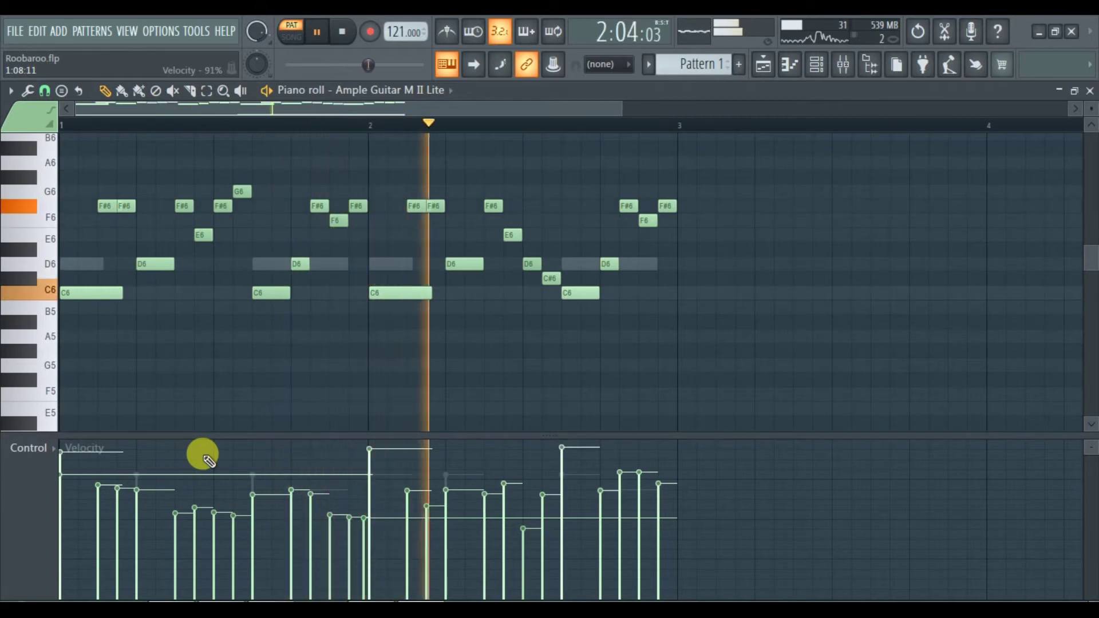
{"action": "key", "text": "space"}
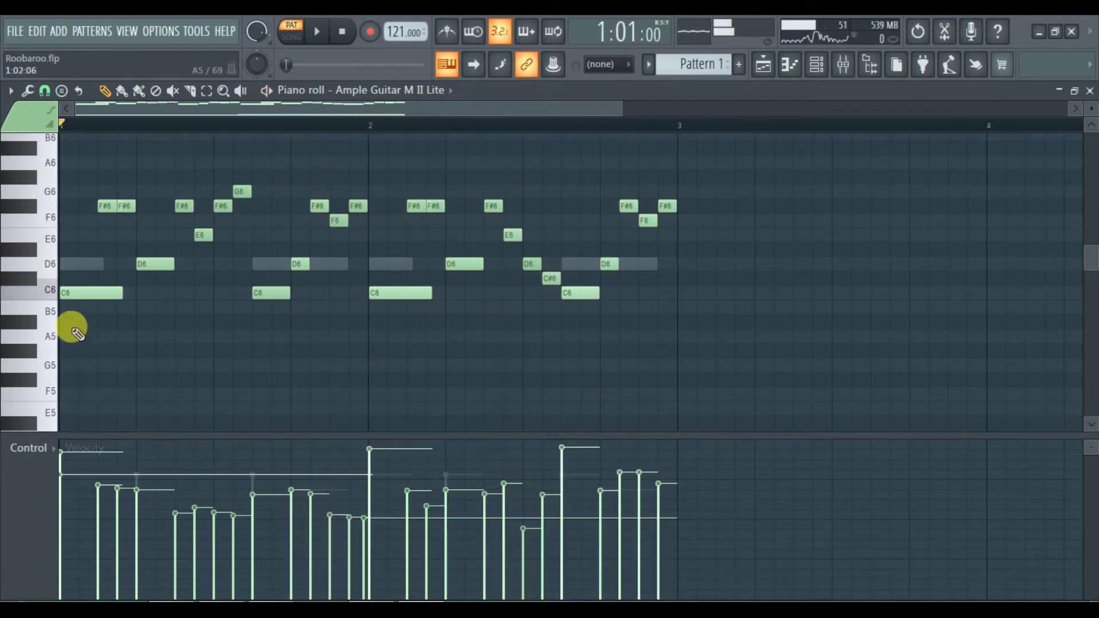
{"action": "left_click", "coordinate": [54, 295]}
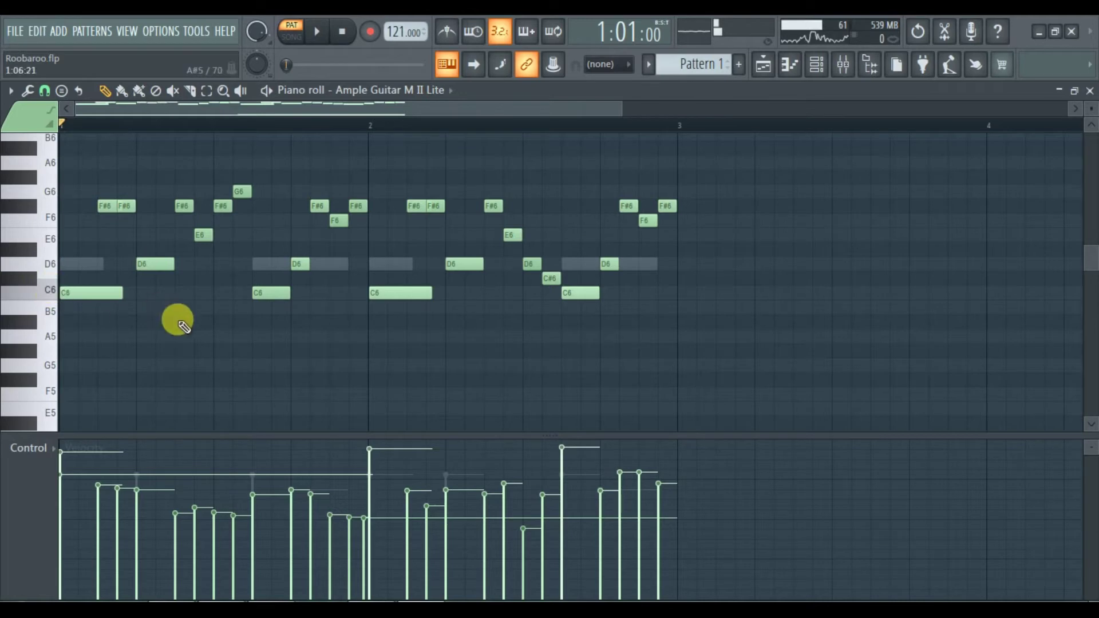
{"action": "key", "text": "space"}
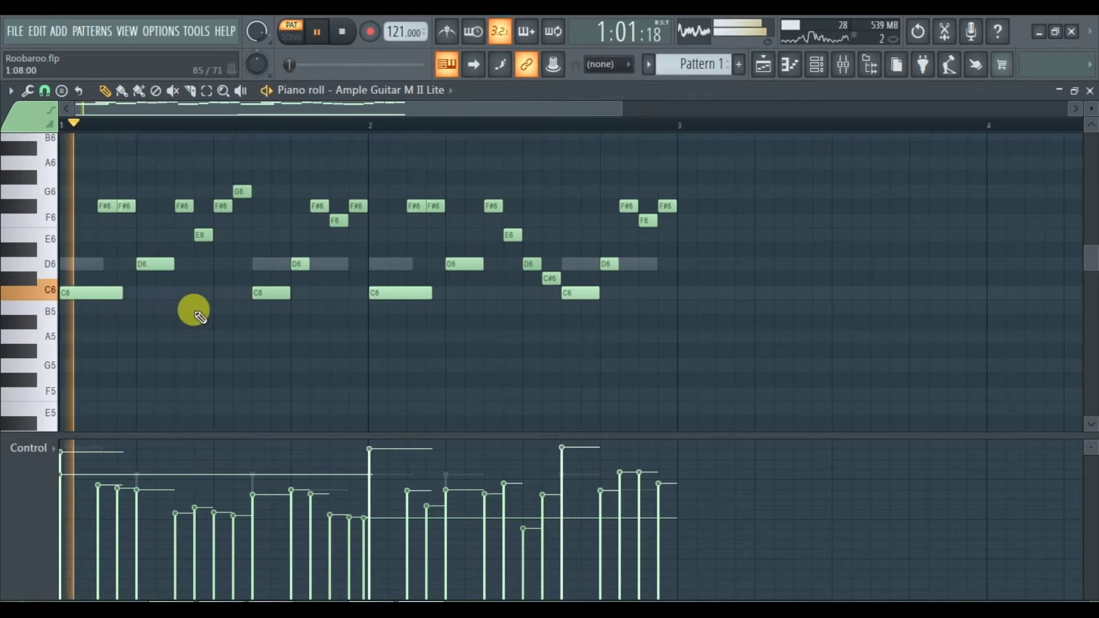
{"action": "key", "text": "space"}
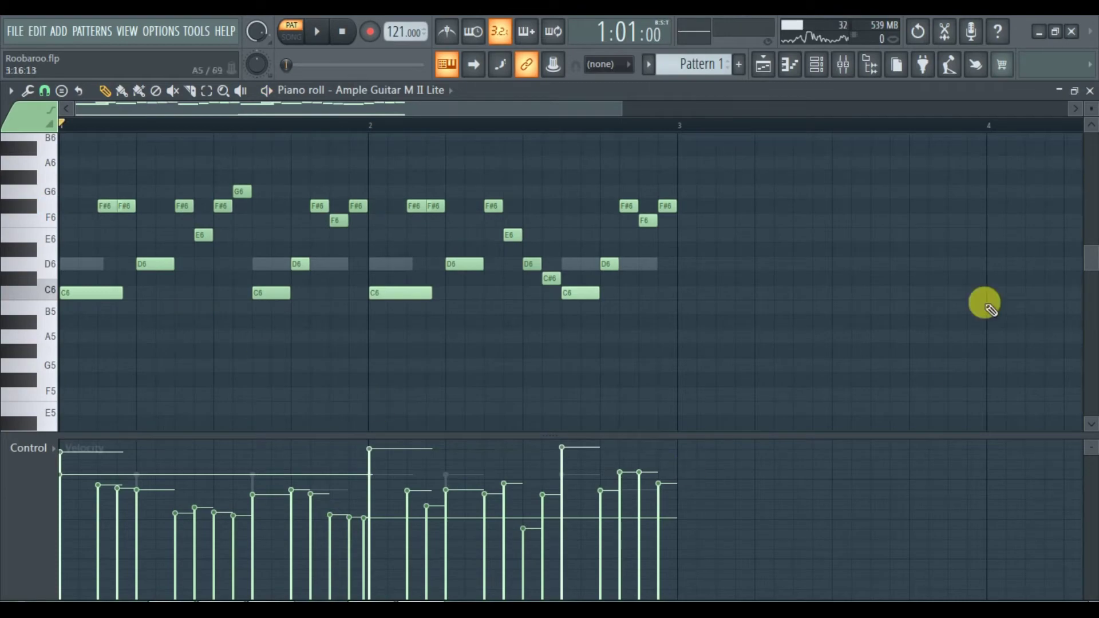
Unmute the Ample Guitar M II Lite #2 channel and review its D6 strum notes in the piano roll
{"action": "left_click", "coordinate": [1091, 90]}
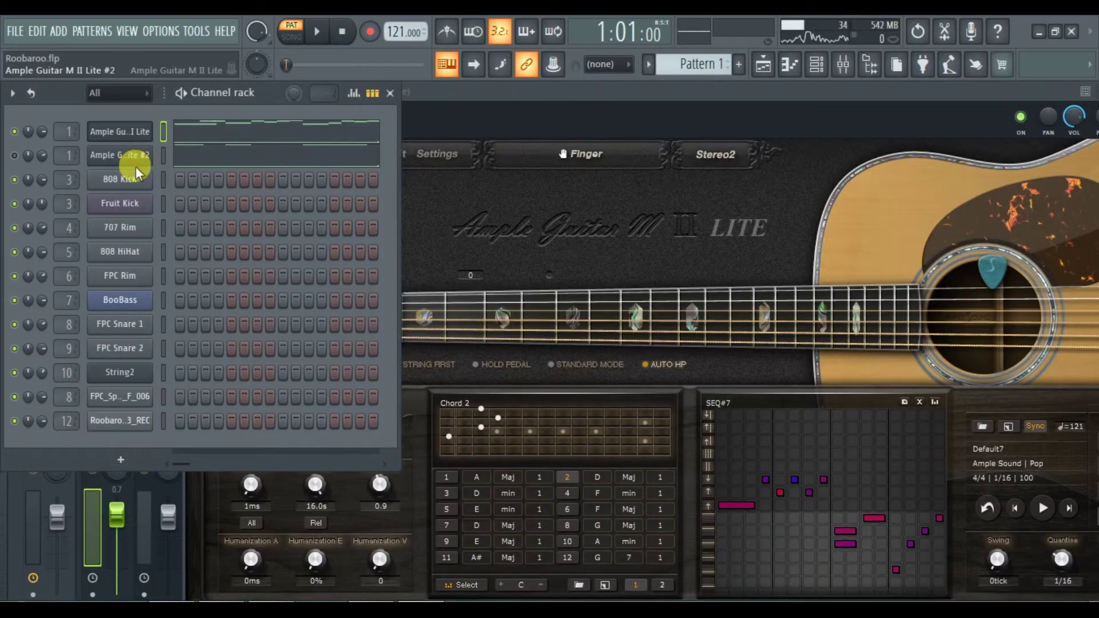
{"action": "left_click", "coordinate": [14, 155]}
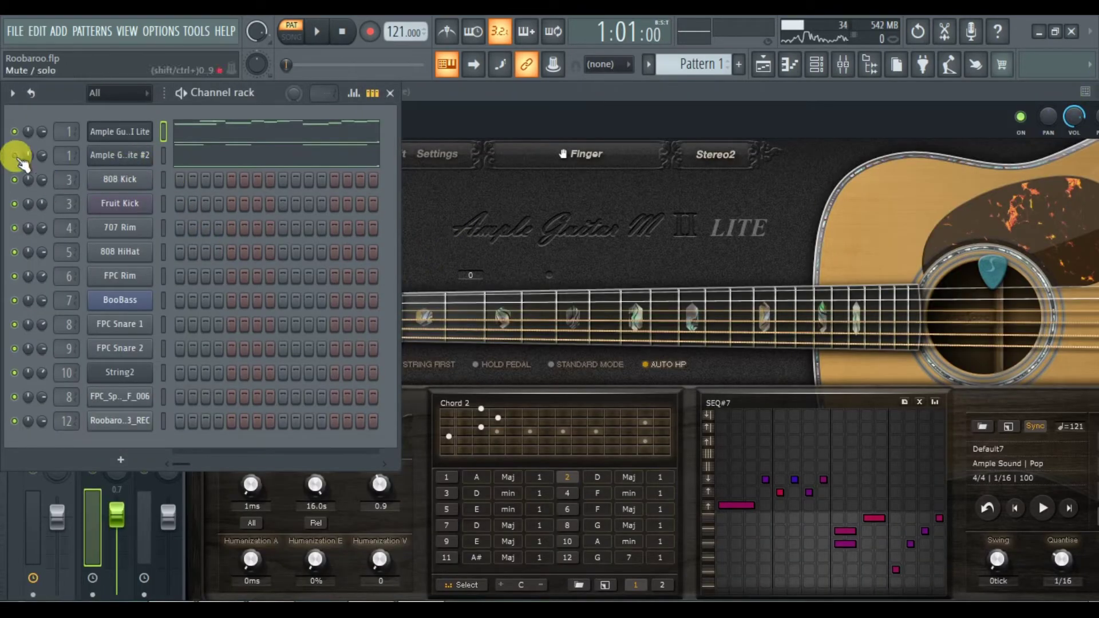
{"action": "left_click", "coordinate": [195, 166]}
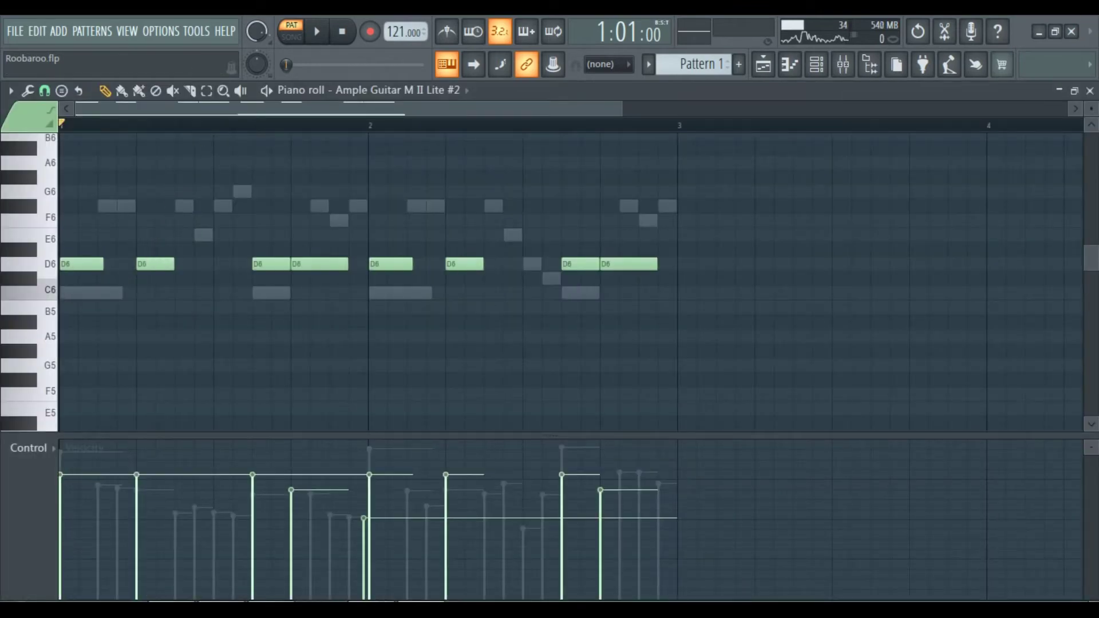
{"action": "left_click", "coordinate": [1091, 90]}
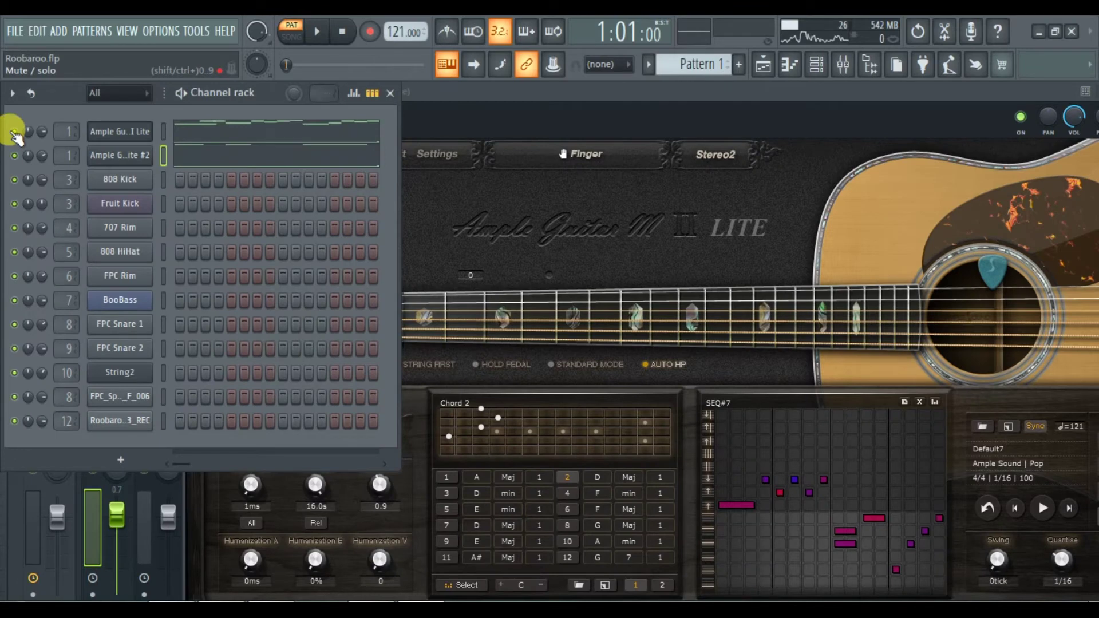
Listen to Pattern 1 with the second guitar alone and with both guitars, switching the channel rack to piano roll overview only
{"action": "key", "text": "space"}
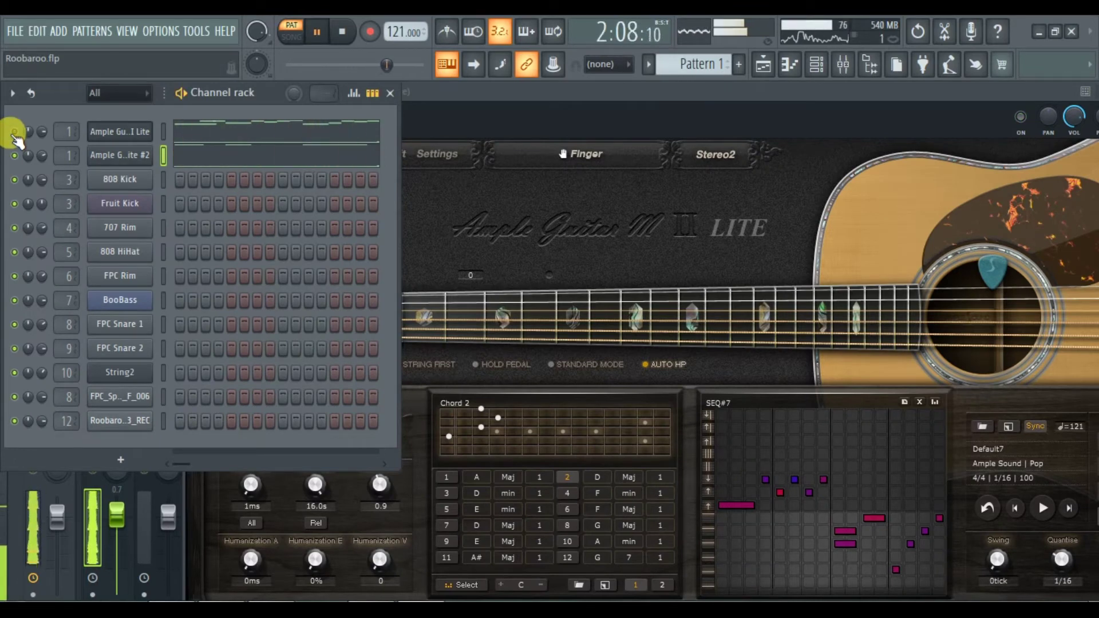
{"action": "left_click", "coordinate": [373, 93]}
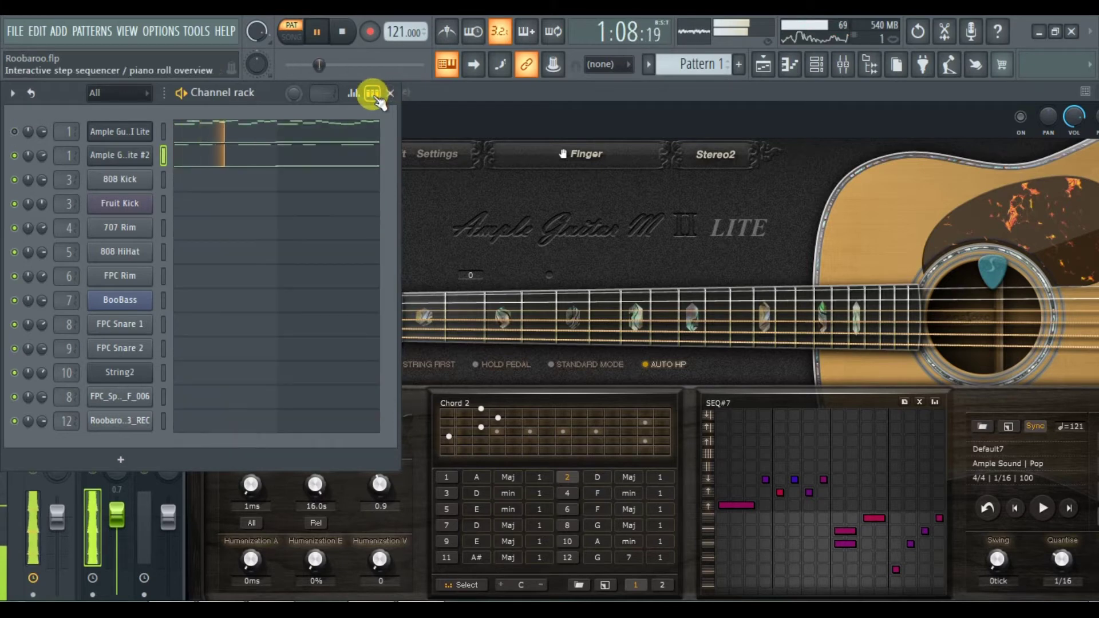
{"action": "key", "text": "space"}
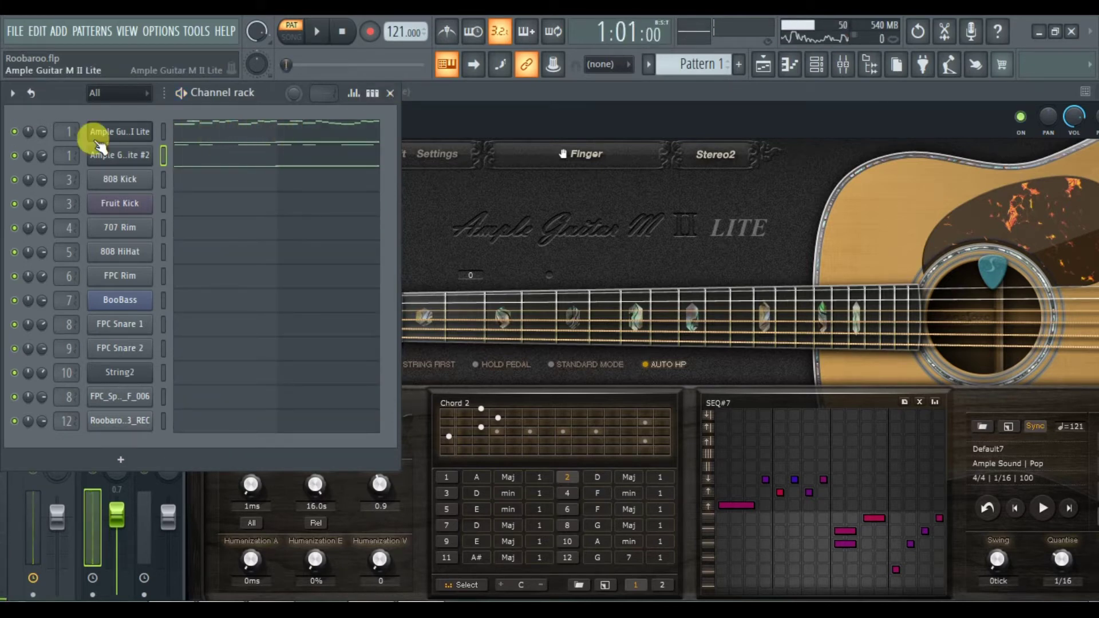
{"action": "key", "text": "space"}
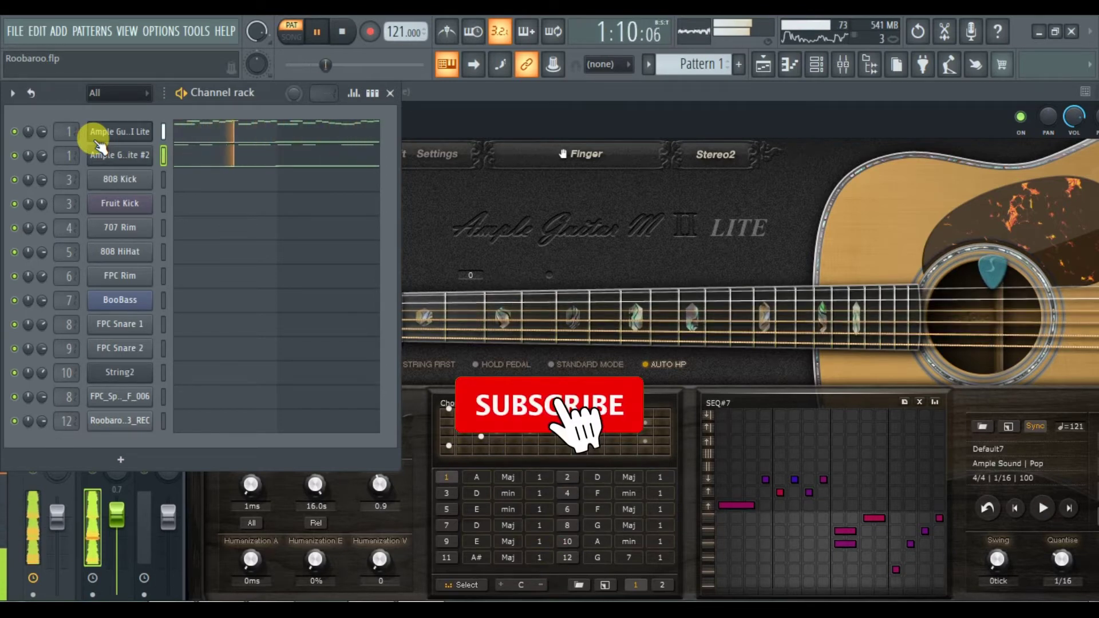
{"action": "key", "text": "space"}
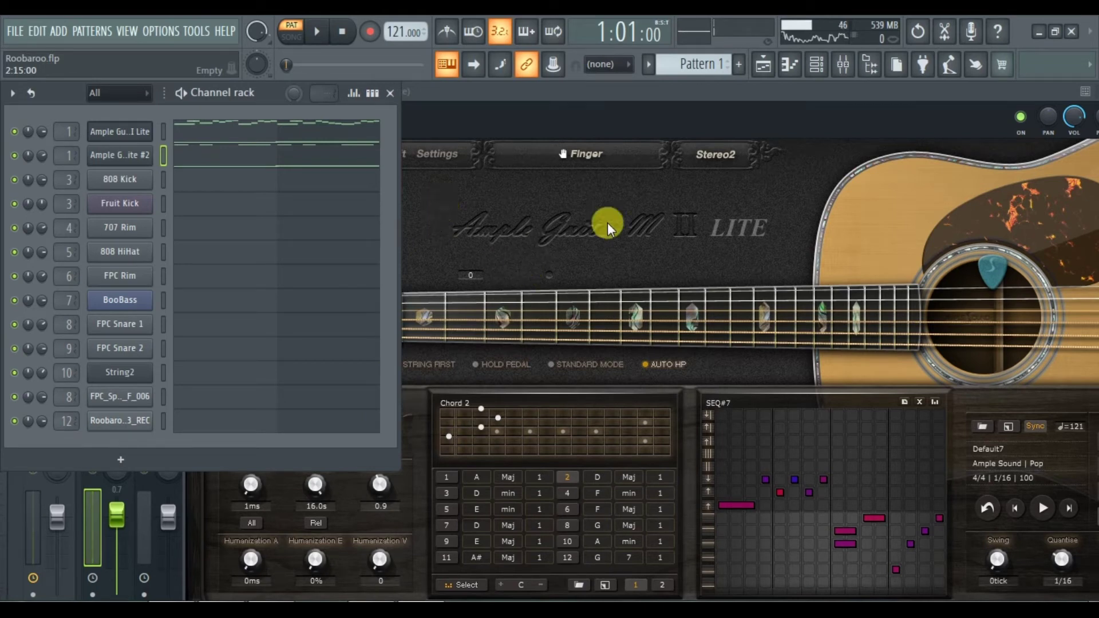
Bring the Ample Guitar M II Lite window forward and choose the Stereo2 sound mode
{"action": "left_click", "coordinate": [846, 91]}
{"action": "left_click", "coordinate": [734, 153]}
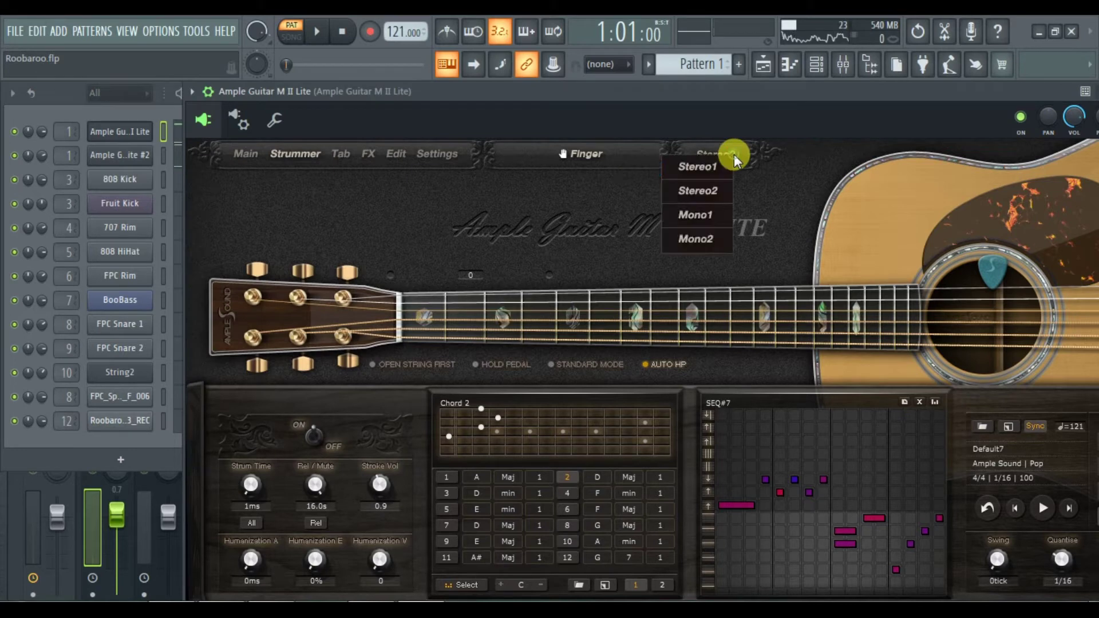
{"action": "left_click", "coordinate": [720, 191]}
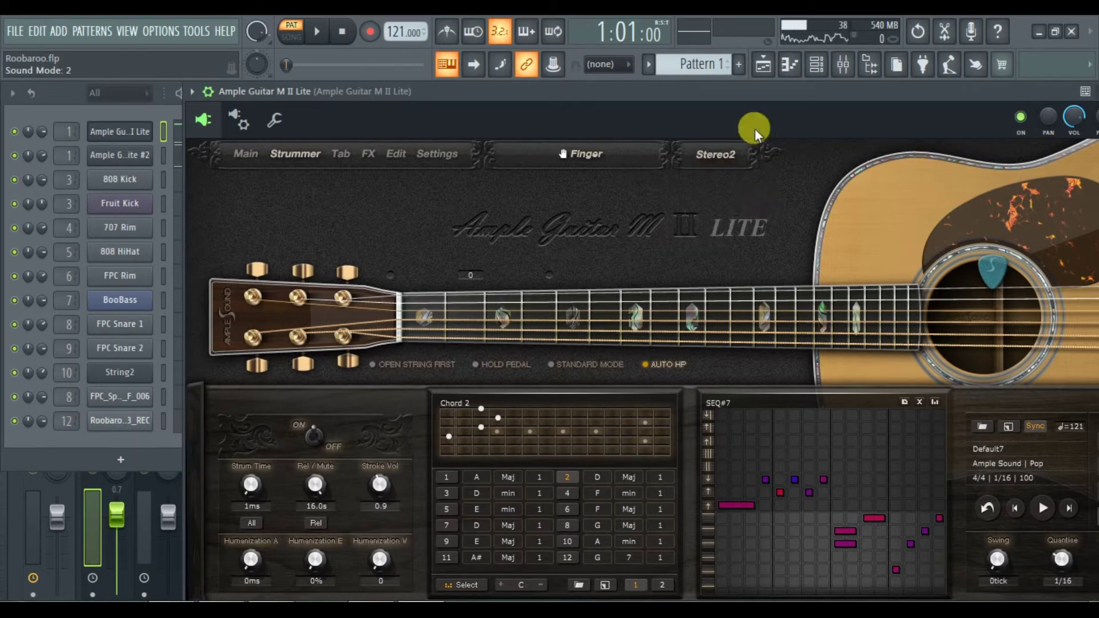
Review both Fruity parametric EQ 2 curves and the DD Compressor settings on the Ample Guitar M II Lite mixer insert
{"action": "left_click", "coordinate": [843, 65]}
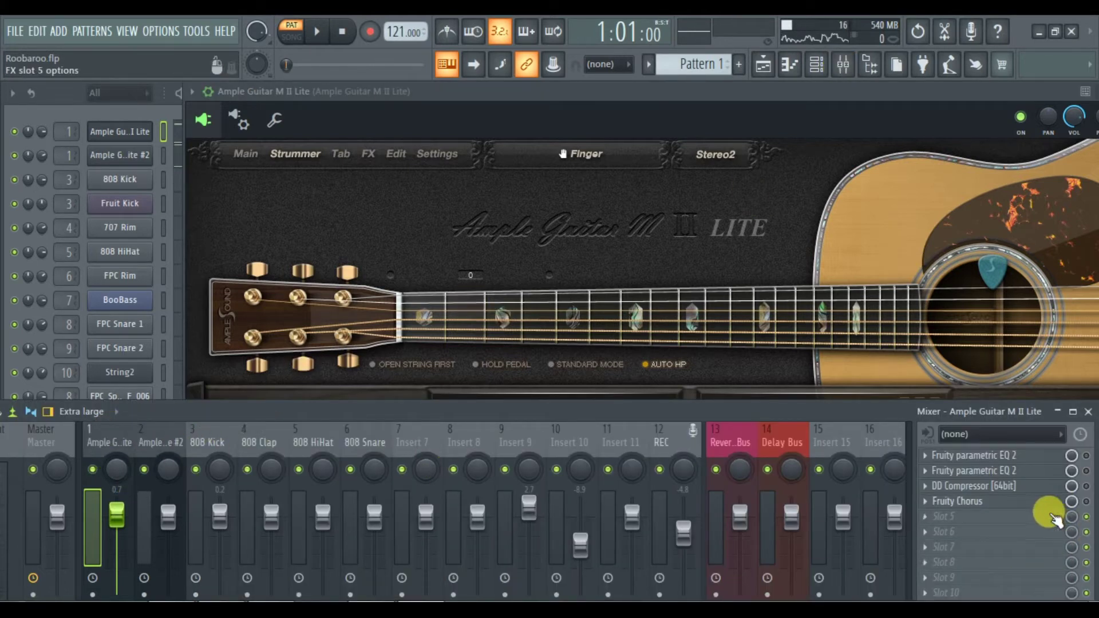
{"action": "left_click", "coordinate": [1022, 458]}
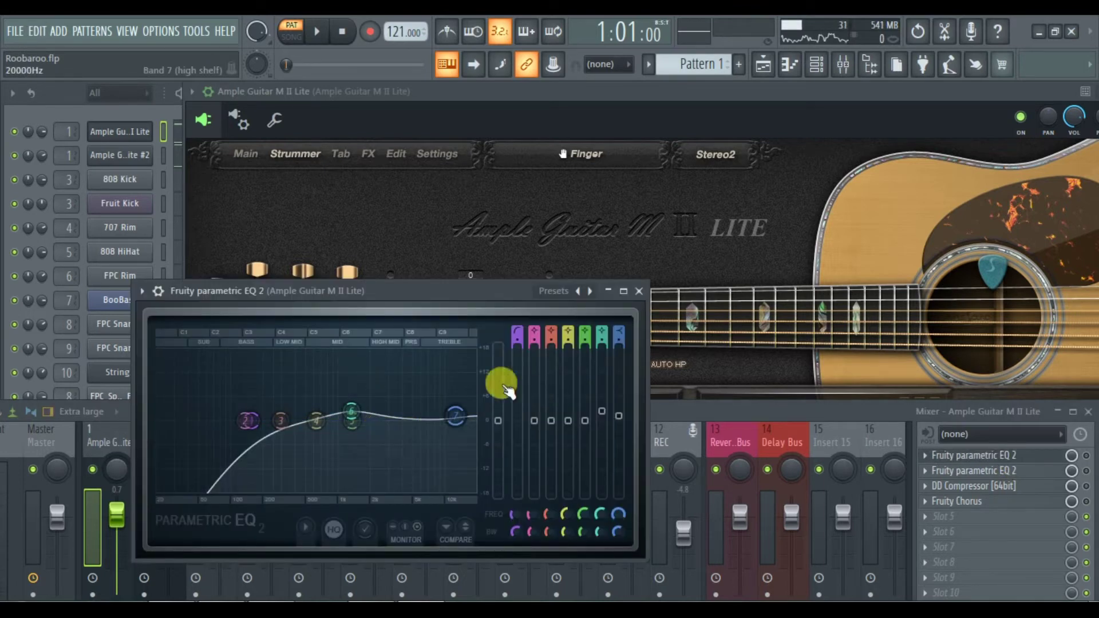
{"action": "left_click", "coordinate": [644, 295]}
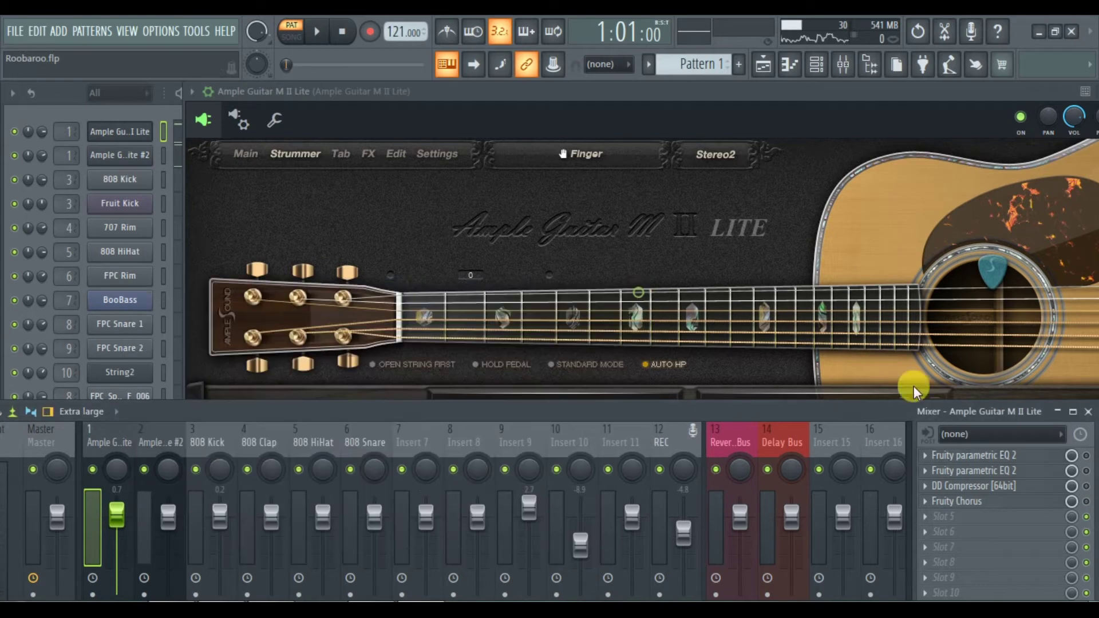
{"action": "left_click", "coordinate": [939, 471]}
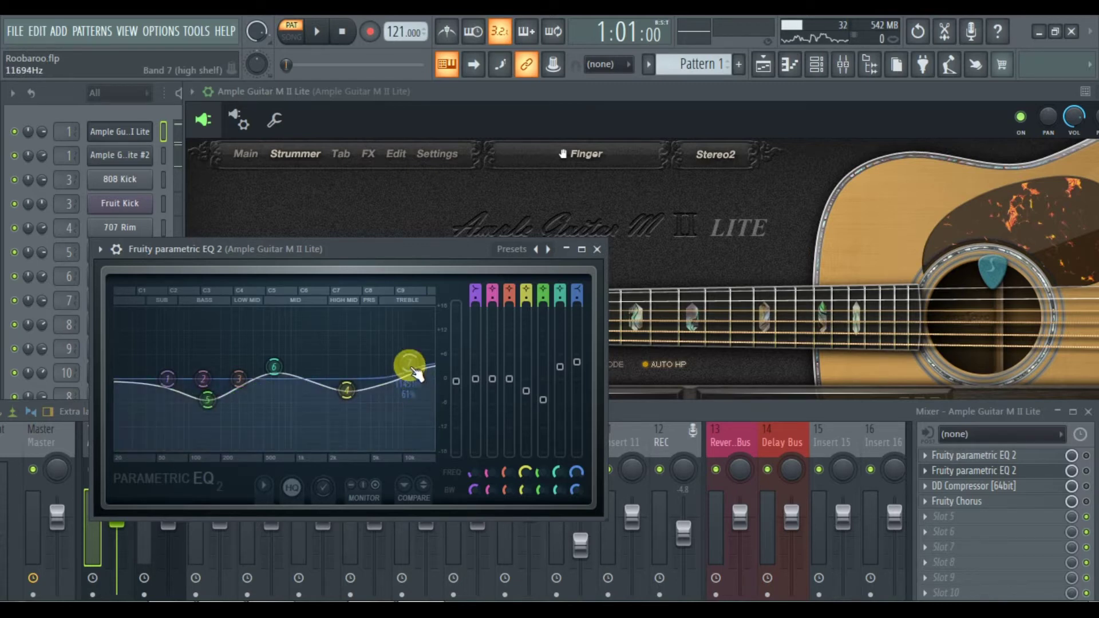
{"action": "key", "text": "Escape"}
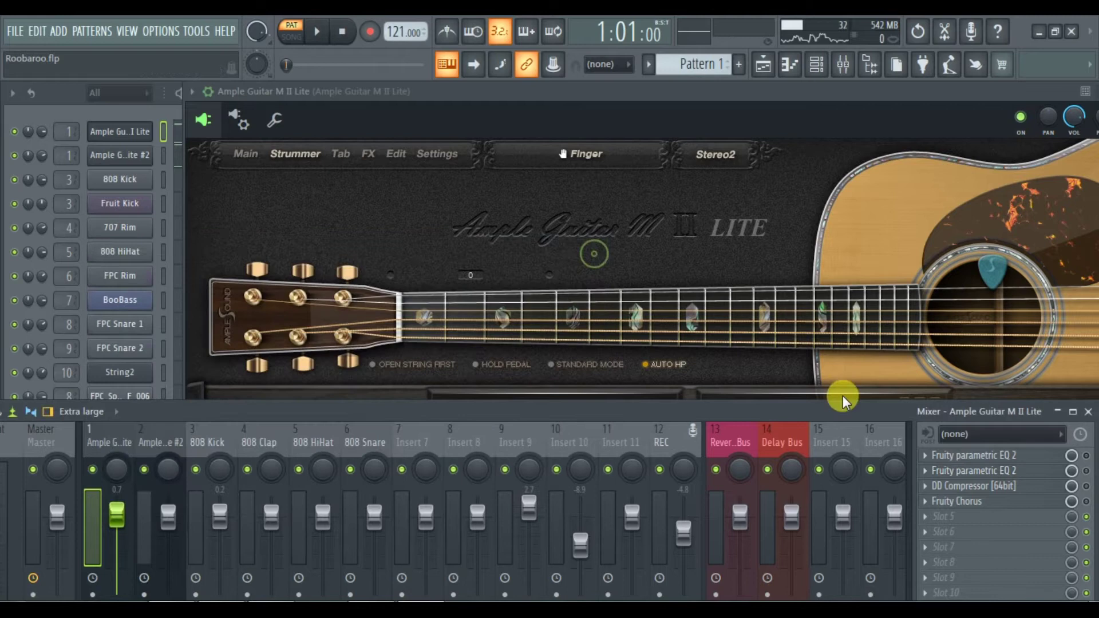
{"action": "left_click", "coordinate": [945, 486]}
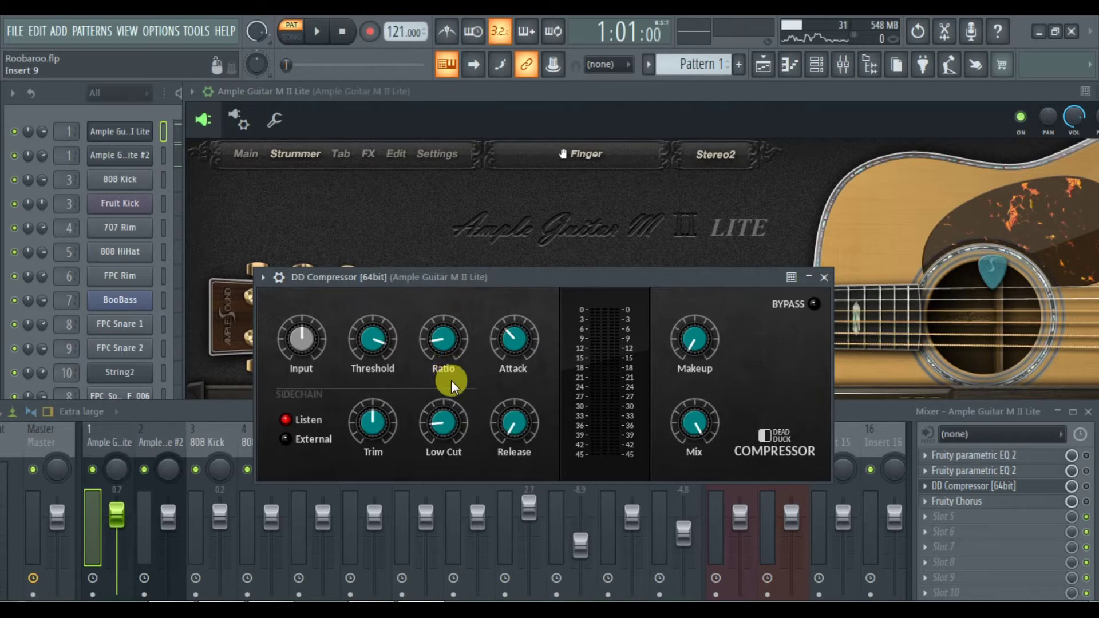
{"action": "key", "text": "Escape"}
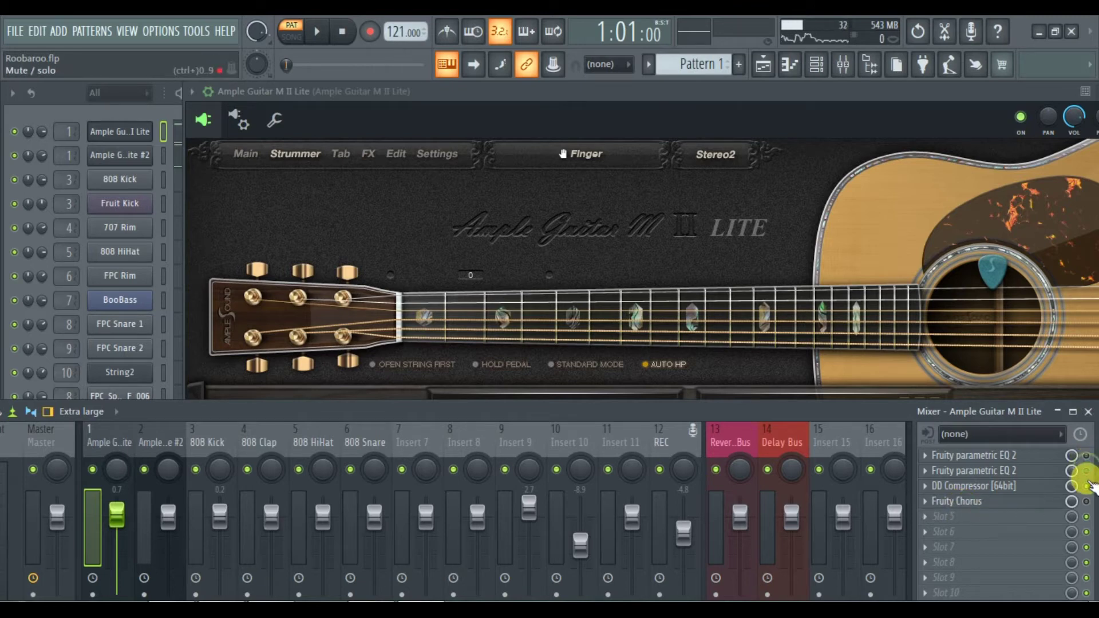
Play Pattern 1 to compare the guitar sound with its insert effects bypassed and enabled
{"action": "key", "text": "space"}
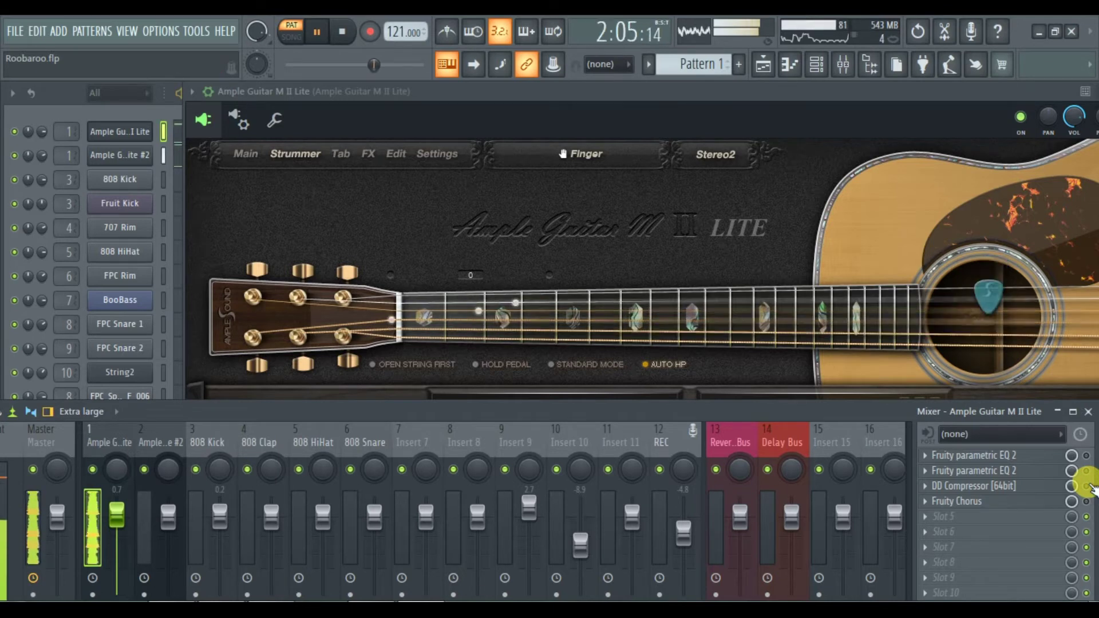
{"action": "key", "text": "space"}
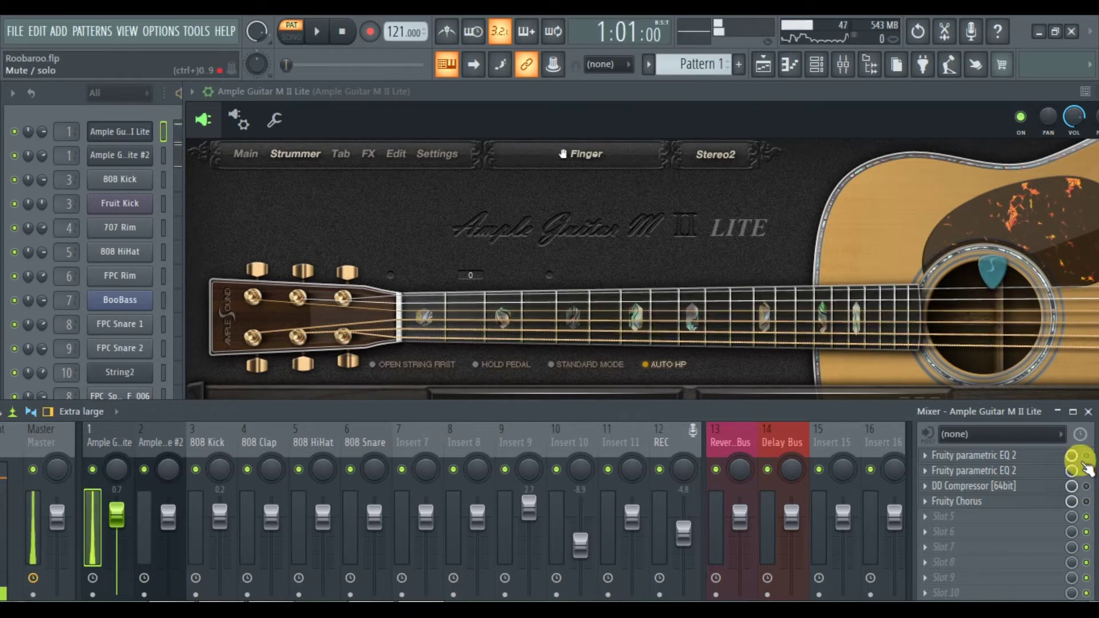
{"action": "key", "text": "space"}
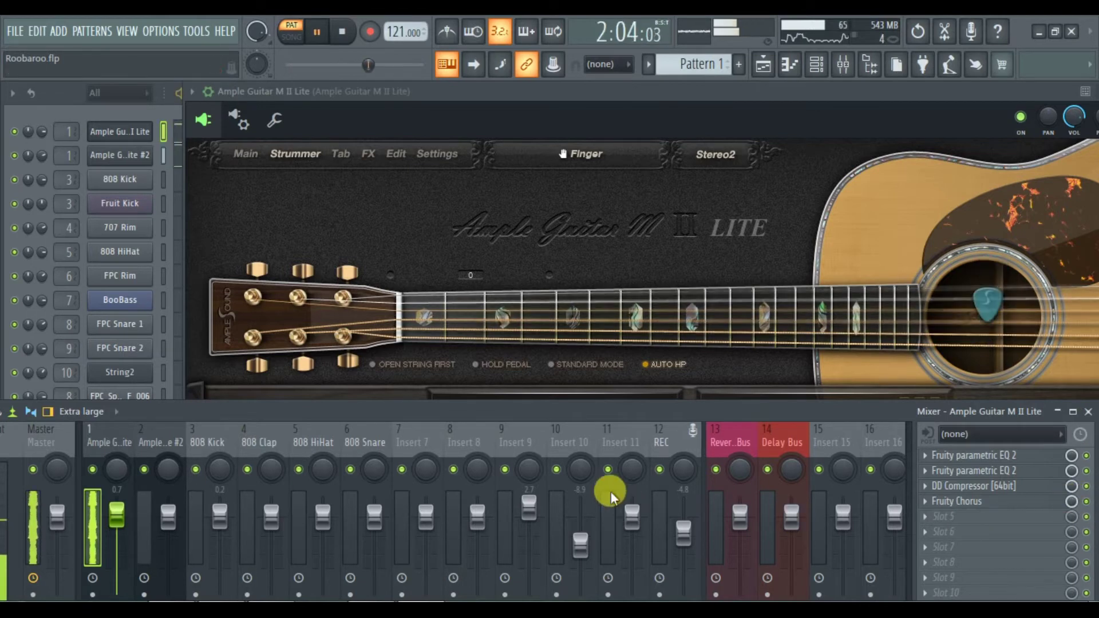
Inspect the guitar insert's routing to the Reverb Bus and its Fruity Reeverb 2, and listen to Pattern 1 through it
{"action": "left_click_drag", "start_coordinate": [460, 413], "coordinate": [470, 252]}
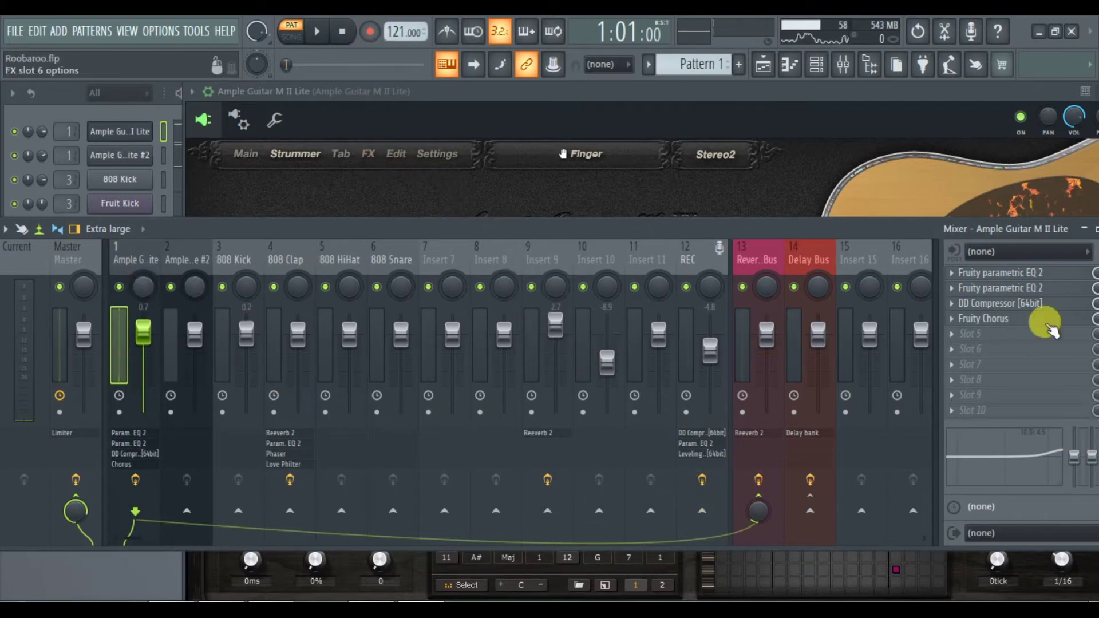
{"action": "left_click", "coordinate": [753, 255]}
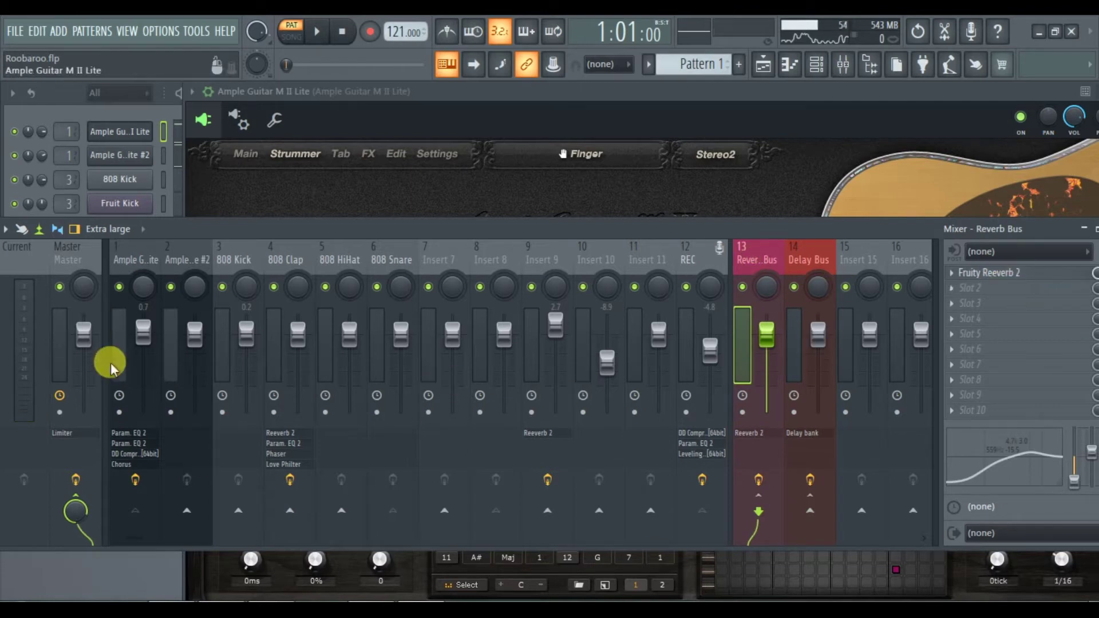
{"action": "left_click", "coordinate": [128, 261]}
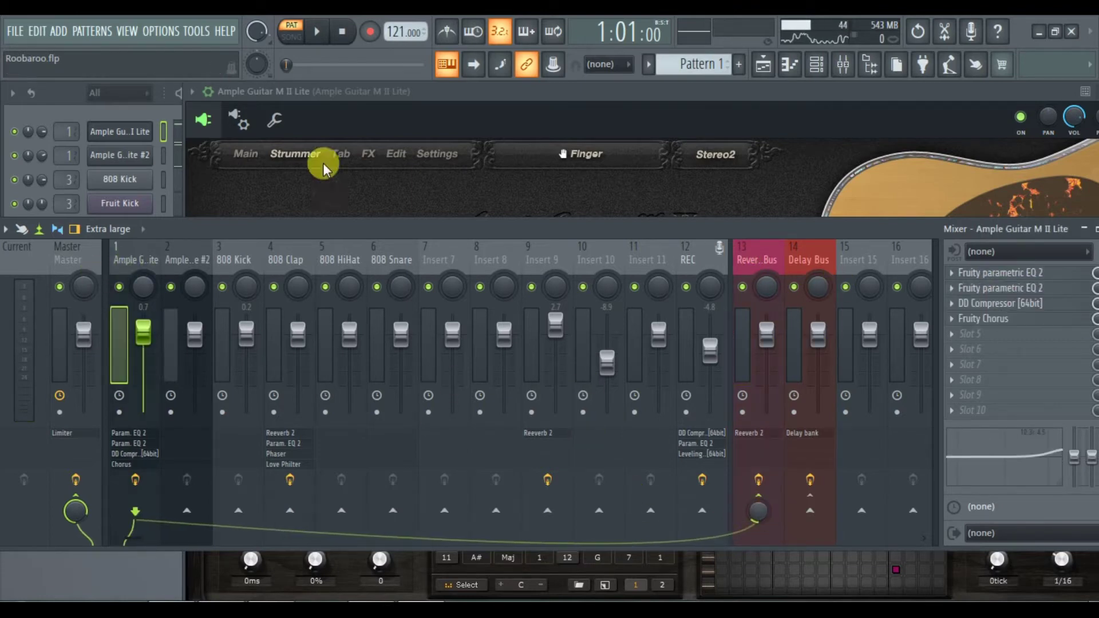
{"action": "left_click", "coordinate": [316, 31]}
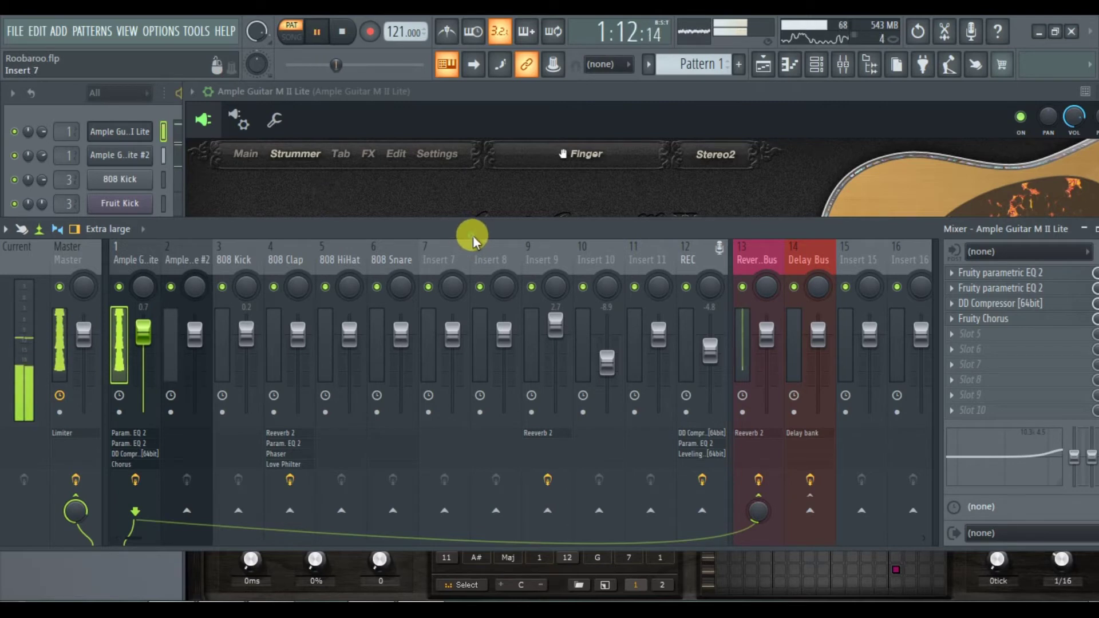
{"action": "left_click_drag", "start_coordinate": [473, 235], "coordinate": [483, 273]}
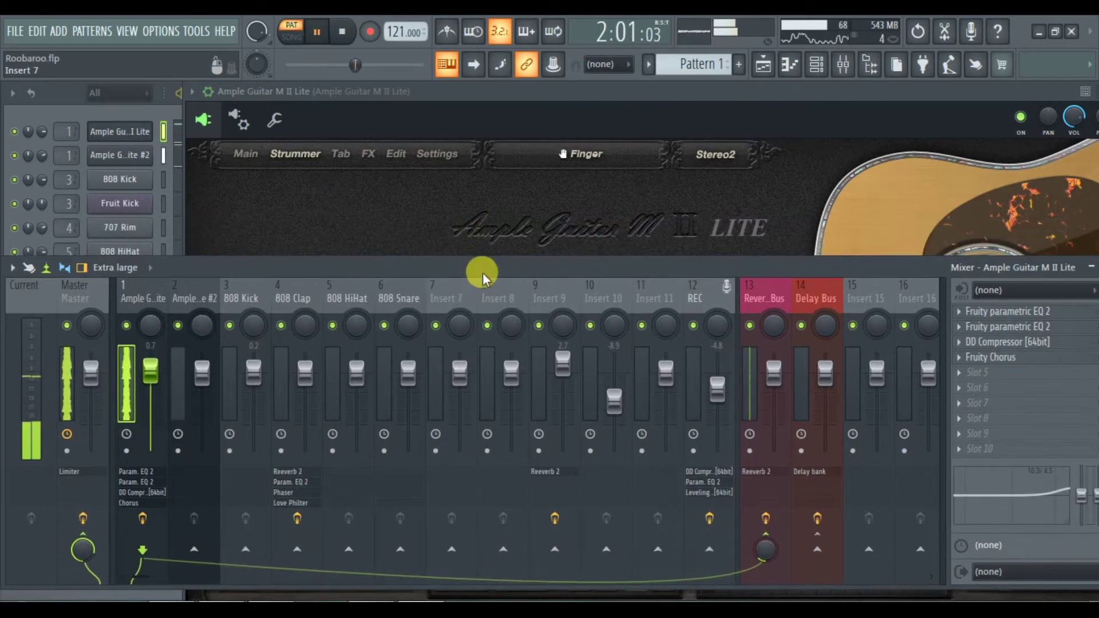
{"action": "left_click", "coordinate": [104, 114]}
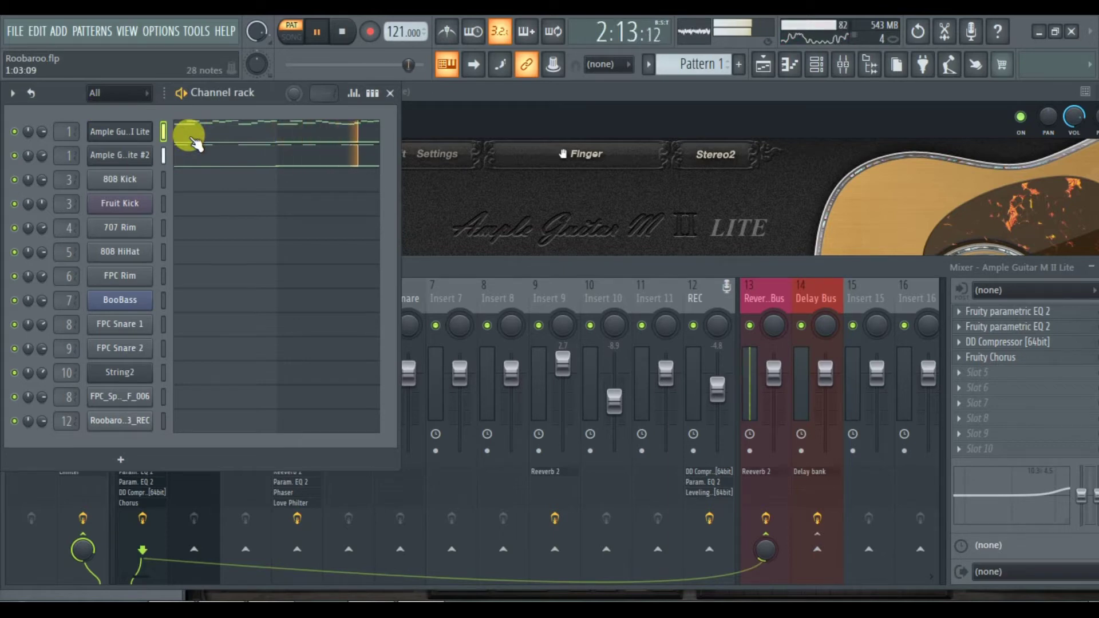
{"action": "key", "text": "space"}
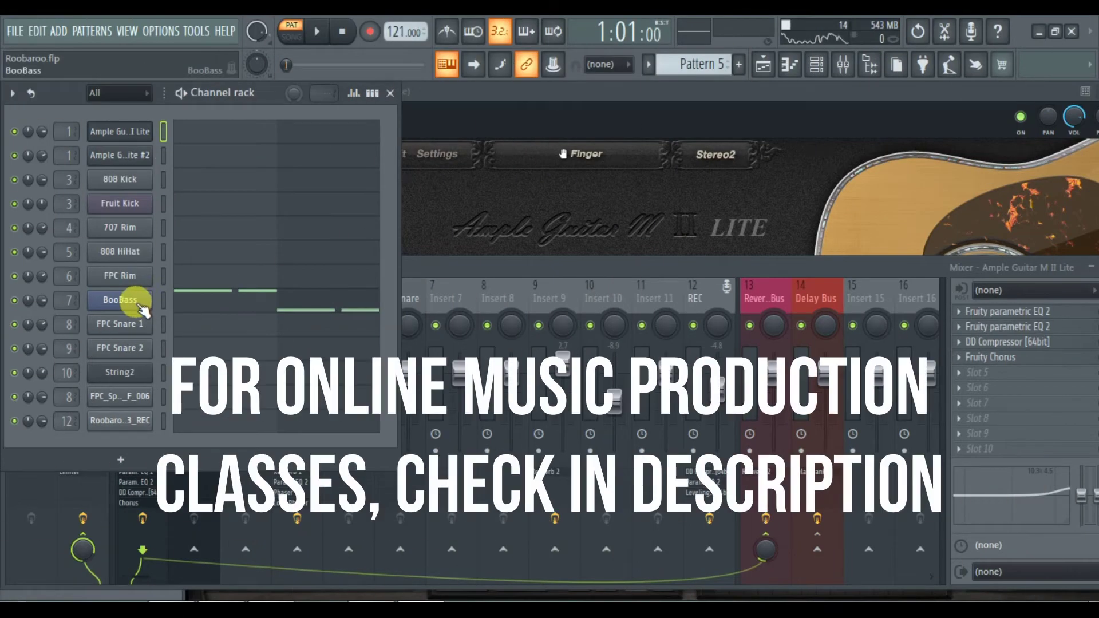
Check the BooBass channel's bass, mid and treble controls and listen to its bassline in Pattern 5
{"action": "left_click", "coordinate": [136, 306]}
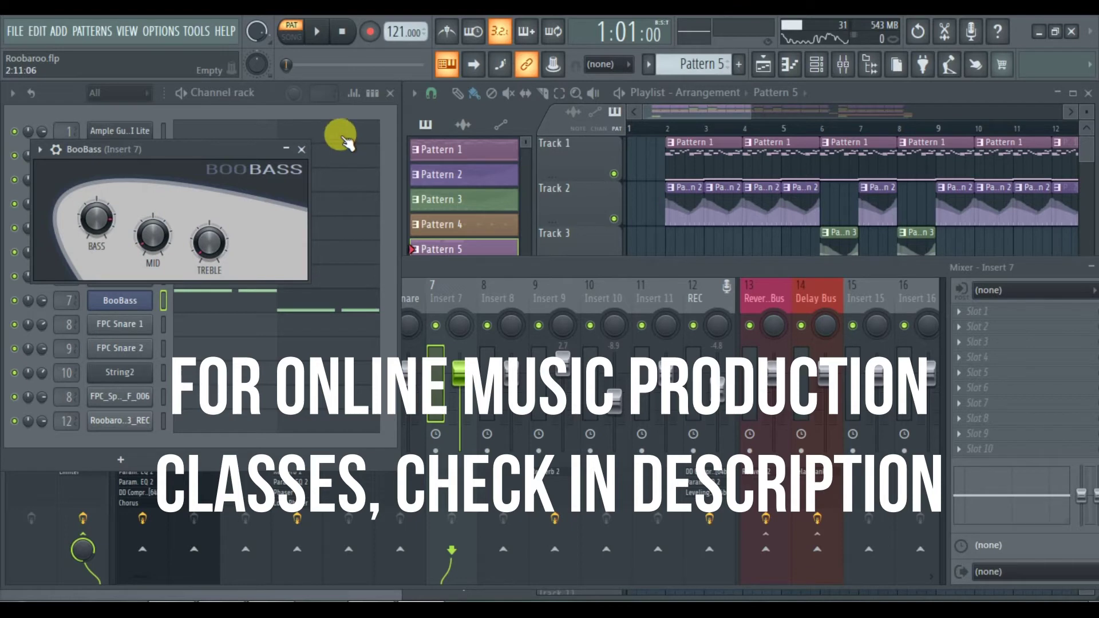
{"action": "left_click", "coordinate": [301, 150]}
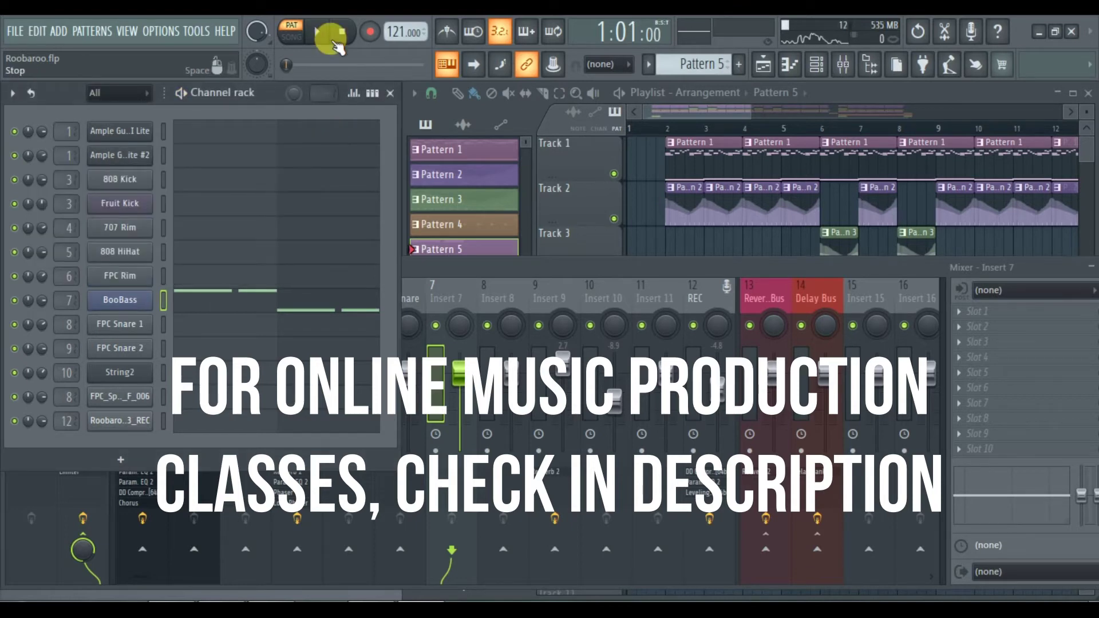
{"action": "key", "text": "space"}
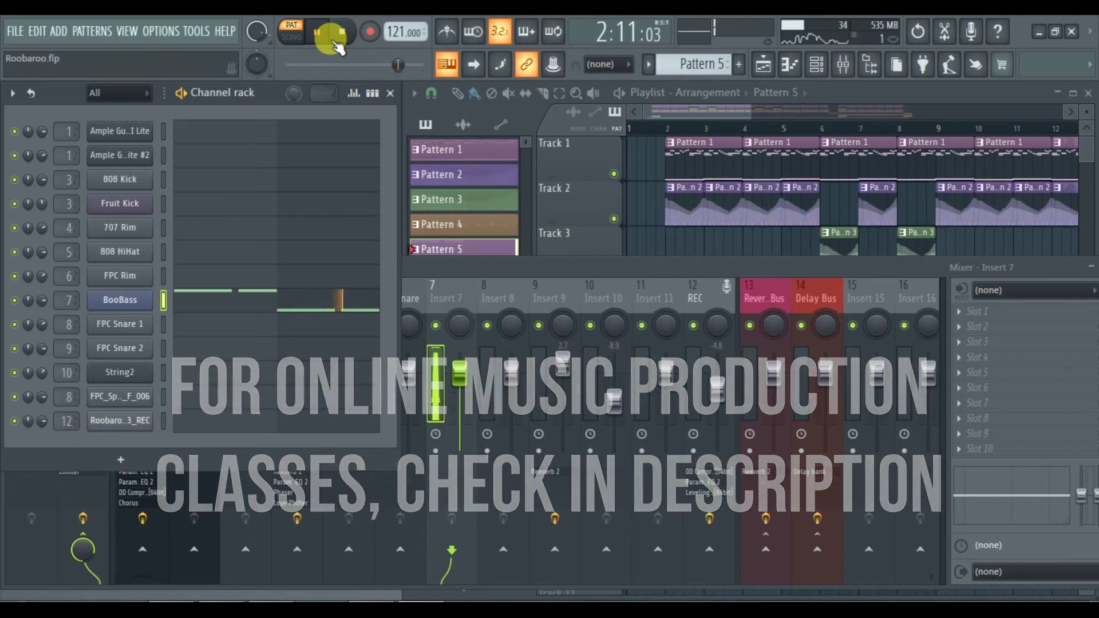
{"action": "key", "text": "space"}
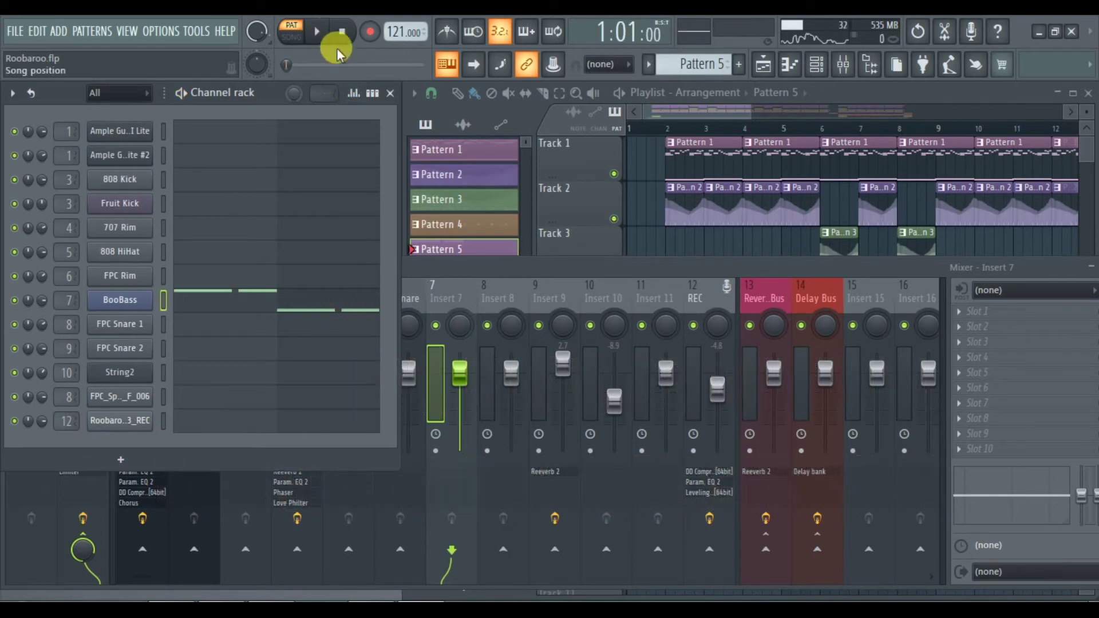
Bring the Playlist forward and play the guitar and bass tracks together in song mode
{"action": "left_click", "coordinate": [879, 93]}
{"action": "left_click", "coordinate": [294, 37]}
{"action": "key", "text": "space"}
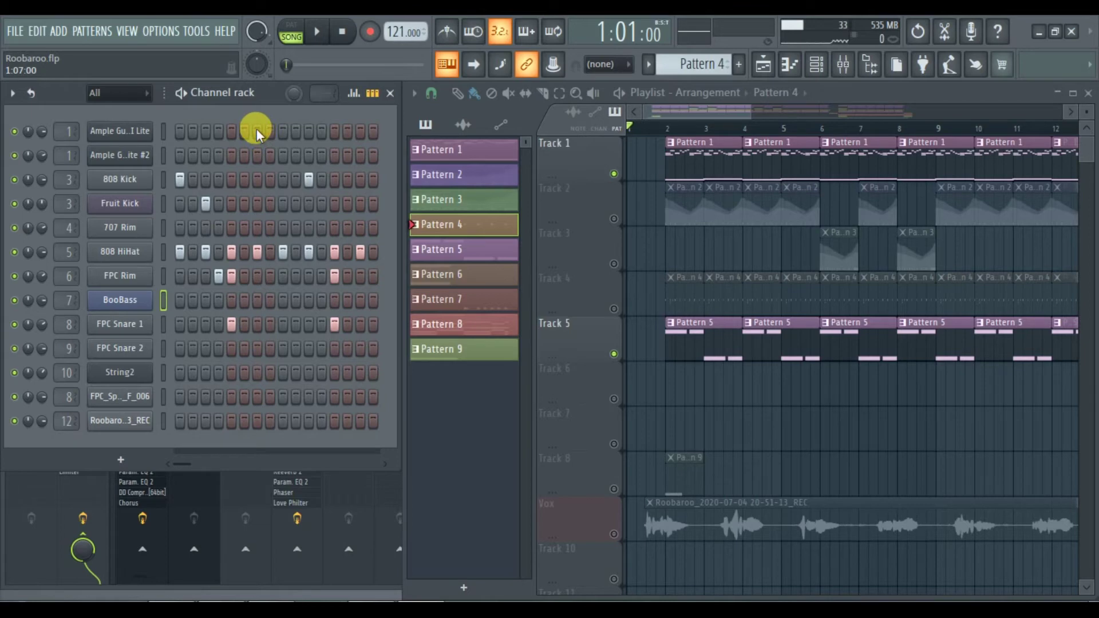
Return to pattern mode and listen to the drum groove in Pattern 4
{"action": "left_click", "coordinate": [289, 29]}
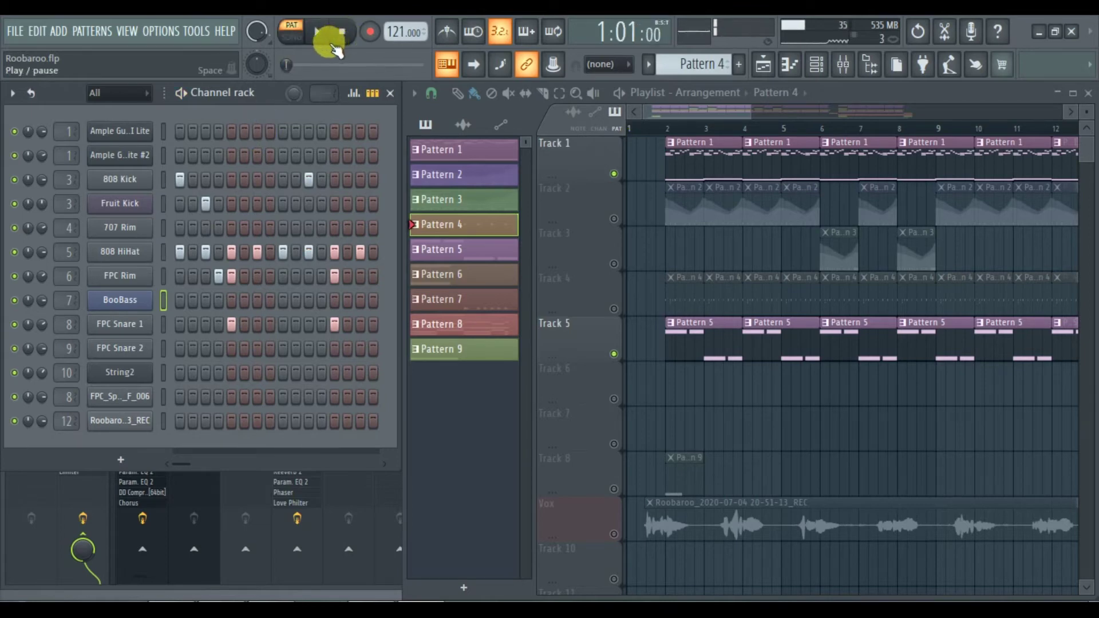
{"action": "left_click", "coordinate": [318, 33]}
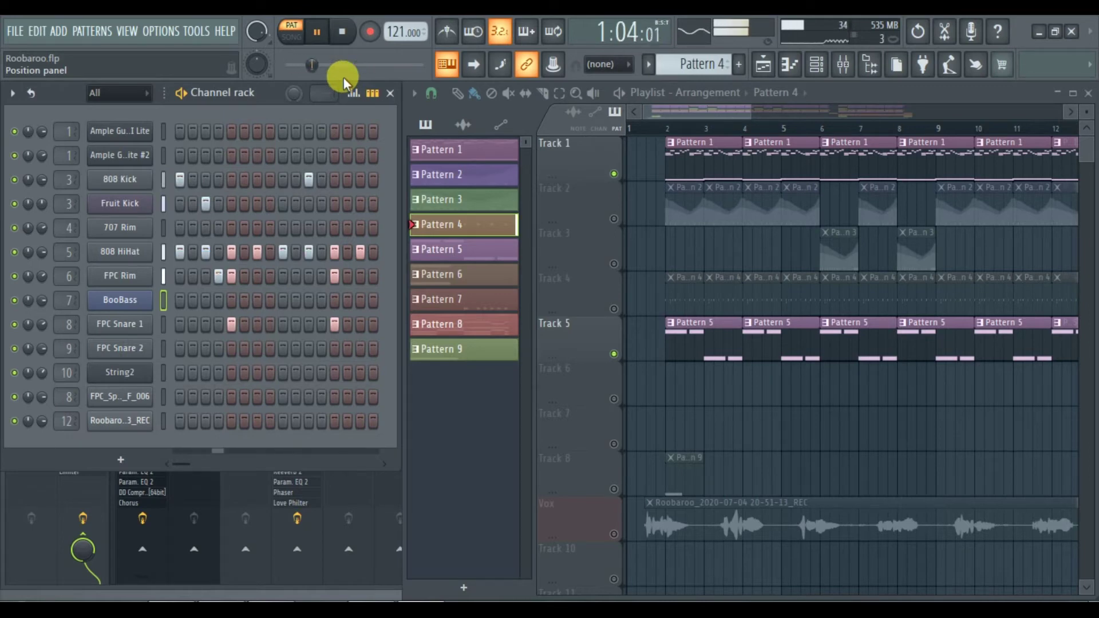
{"action": "left_click", "coordinate": [343, 31]}
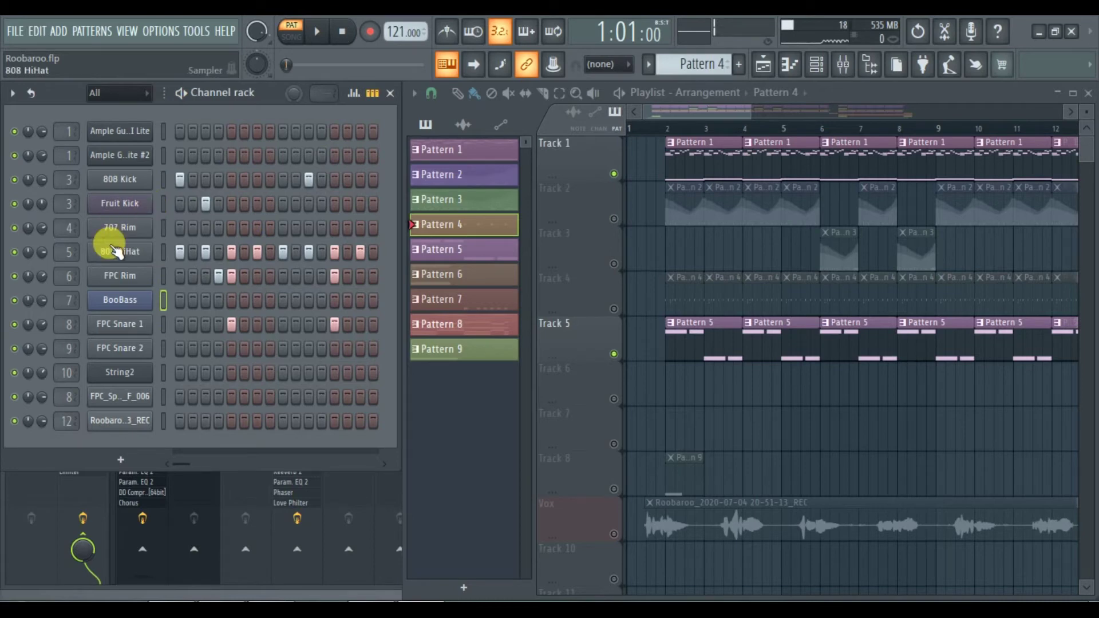
Review the Fruit Kick channel's settings and replay Pattern 4 to hear its kick, hi-hat, rim and snare
{"action": "left_click", "coordinate": [126, 211]}
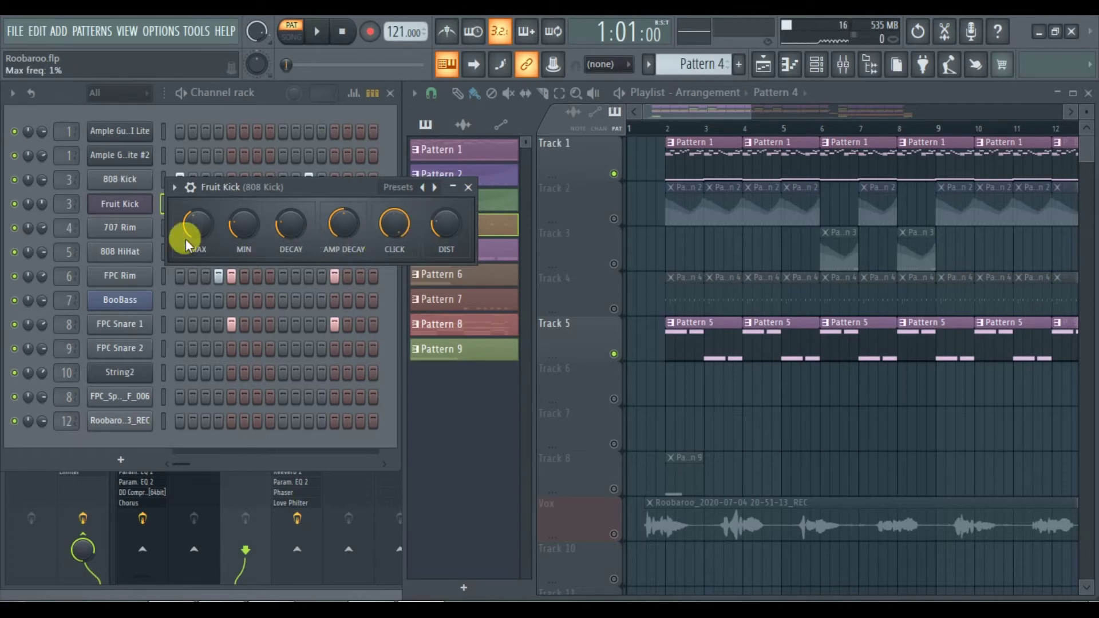
{"action": "left_click", "coordinate": [468, 188]}
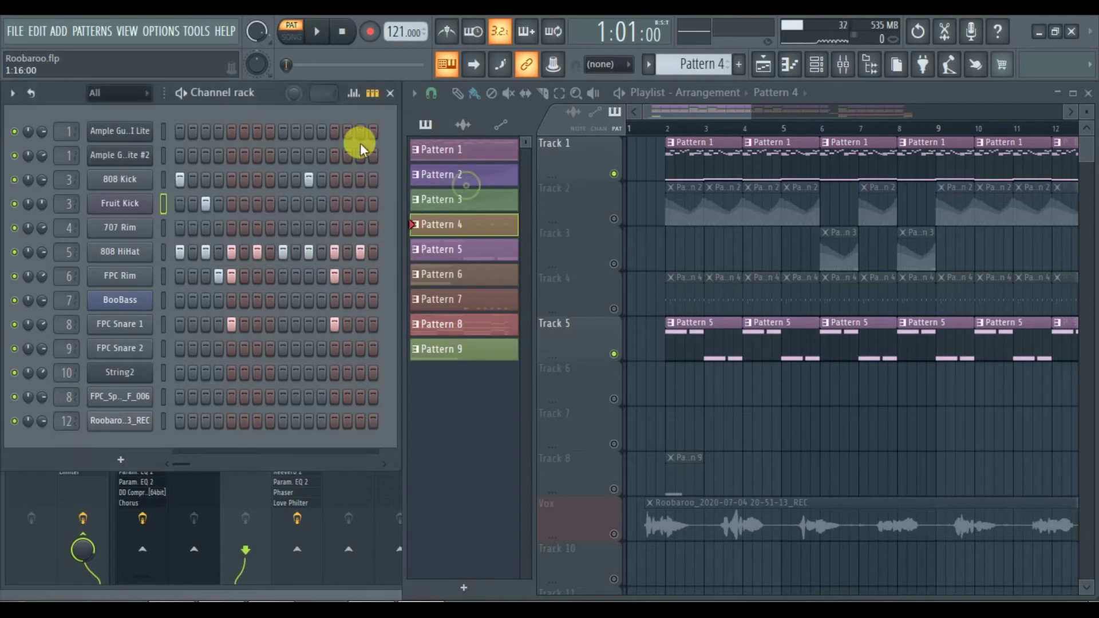
{"action": "left_click", "coordinate": [329, 33]}
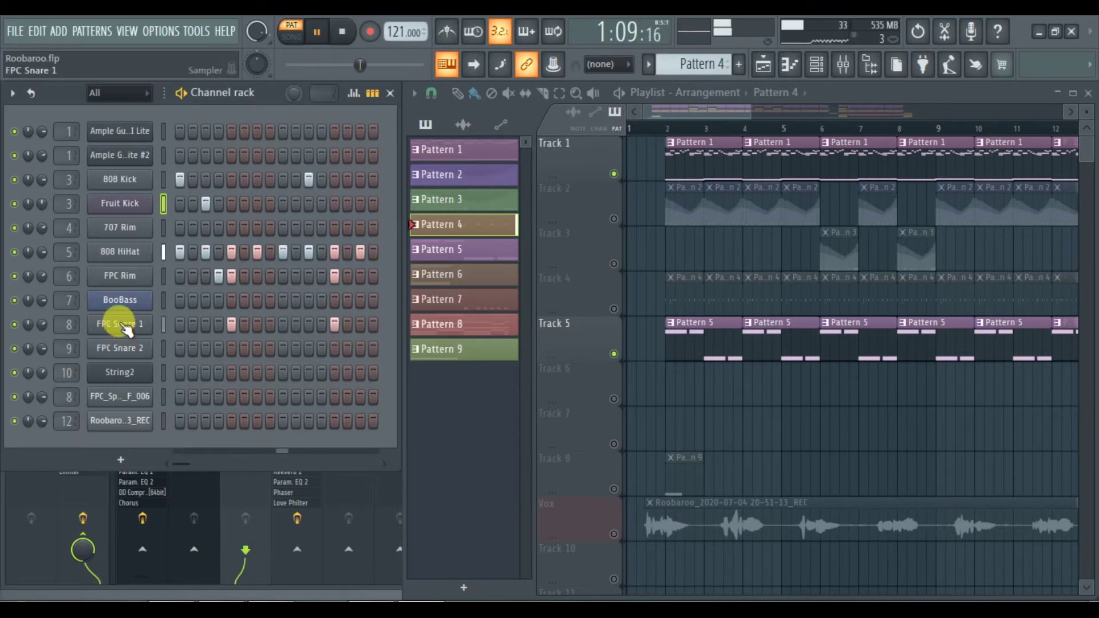
{"action": "key", "text": "space"}
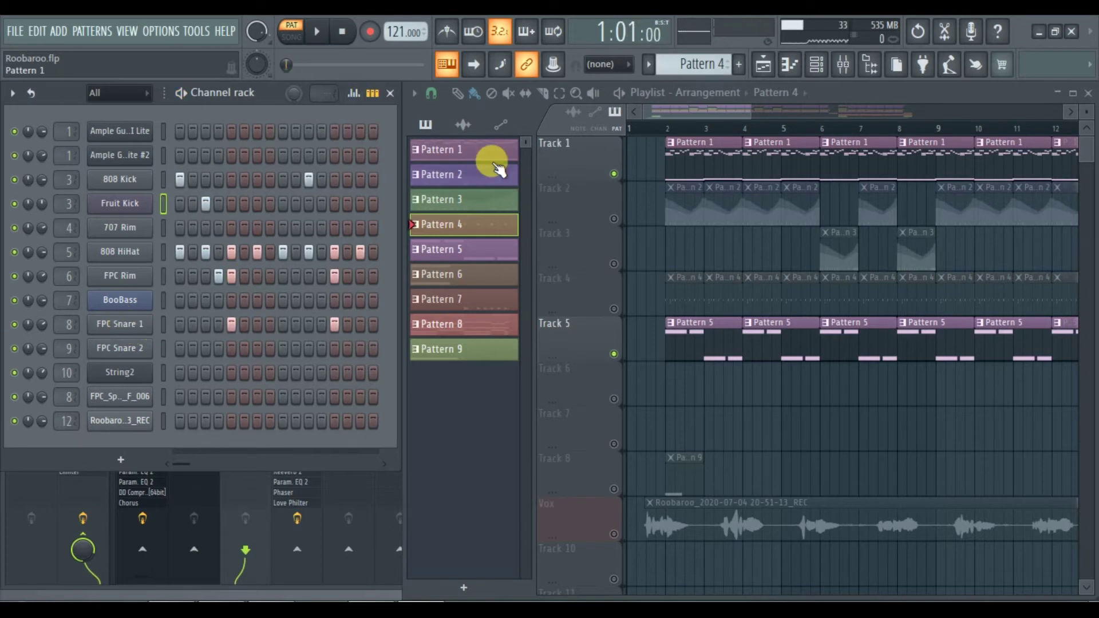
Audition the 707 Rim channel's sample from Pattern 3 and enable its volume envelope
{"action": "scroll", "coordinate": [700, 63], "scroll_direction": "up", "scroll_amount": 1}
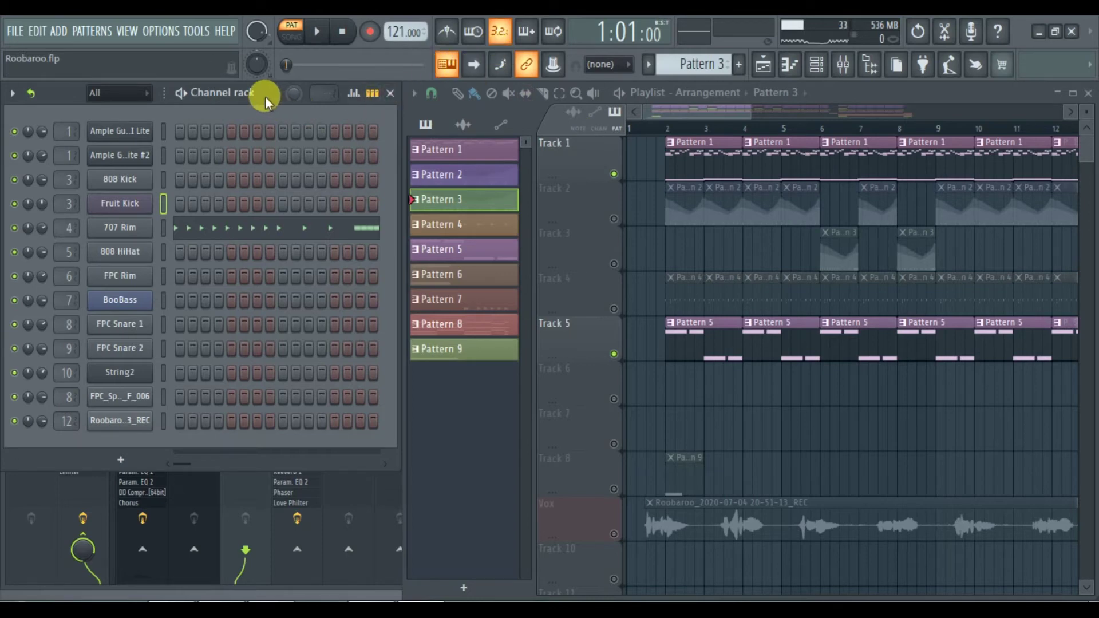
{"action": "left_click", "coordinate": [121, 228]}
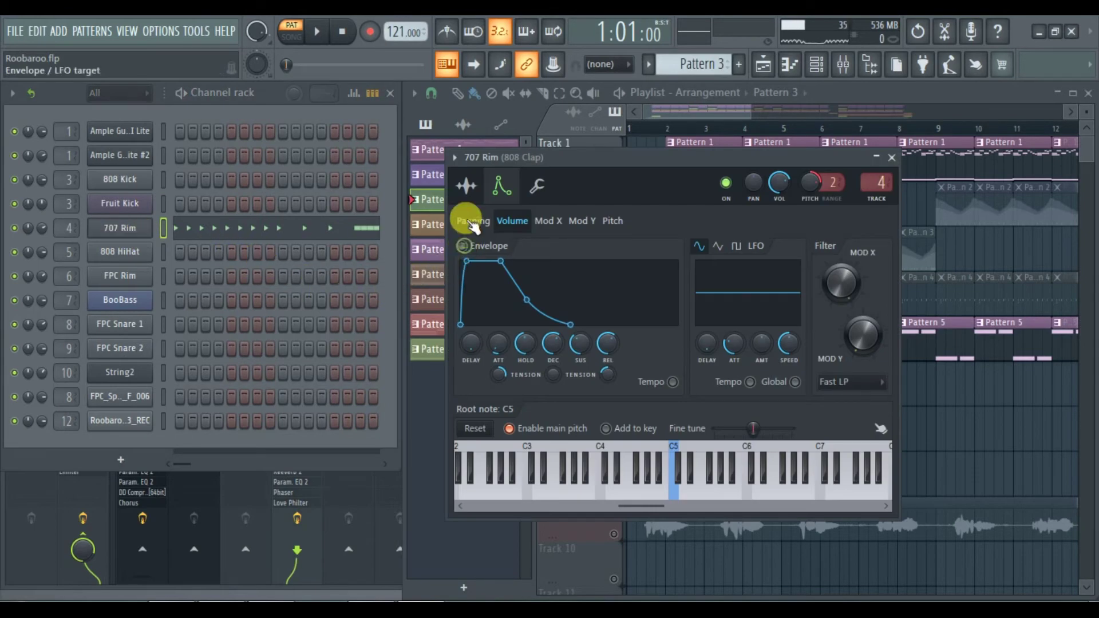
{"action": "left_click", "coordinate": [467, 186]}
{"action": "left_click", "coordinate": [524, 458]}
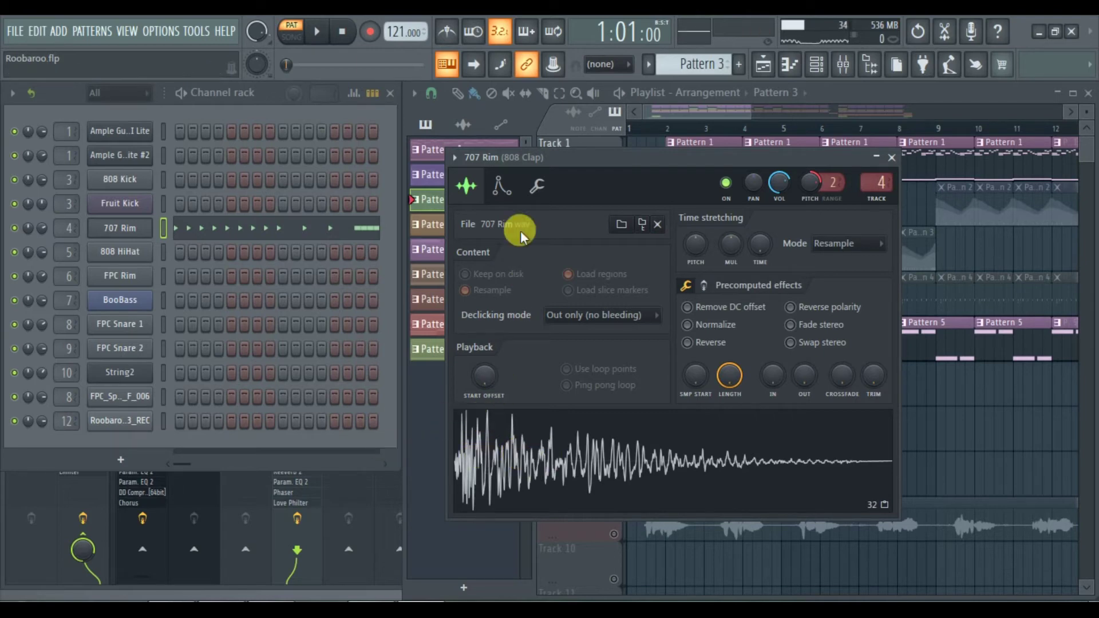
{"action": "left_click", "coordinate": [502, 186]}
{"action": "left_click", "coordinate": [464, 247]}
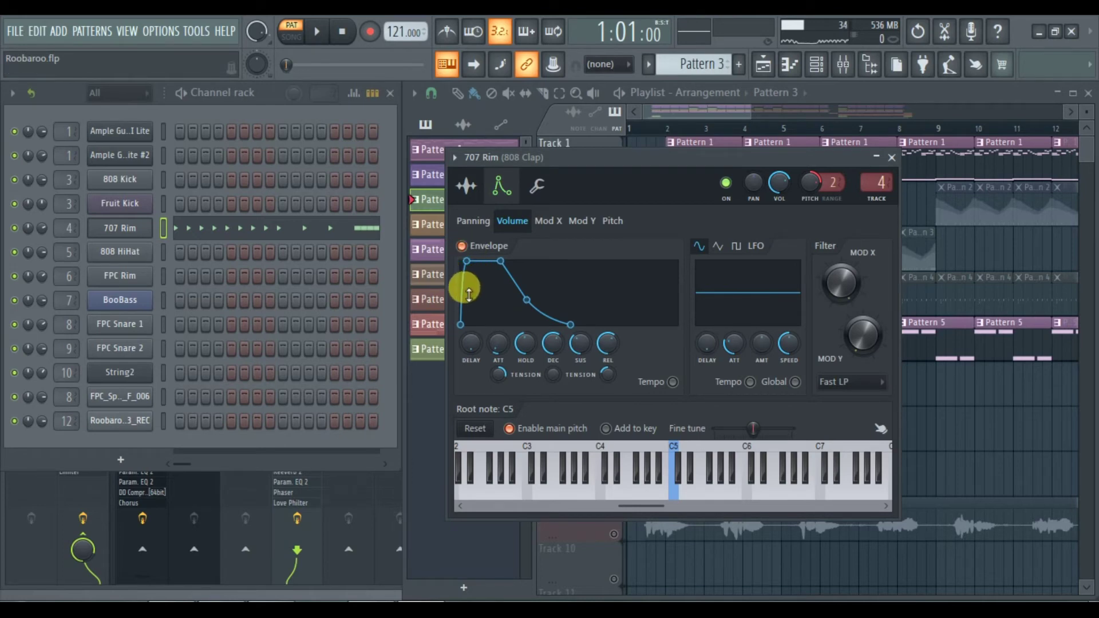
Select Pattern 2 and examine the 707 Rim channel's echo delay settings, including the ping pong option
{"action": "key", "text": "KP_Subtract"}
{"action": "left_click", "coordinate": [539, 189]}
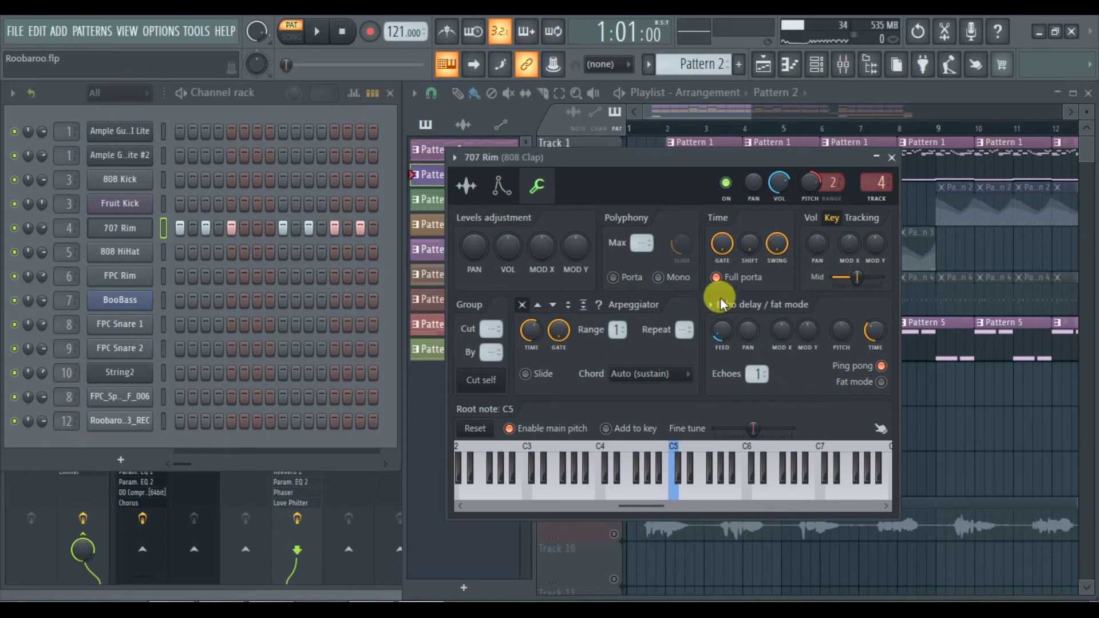
{"action": "left_click", "coordinate": [882, 367]}
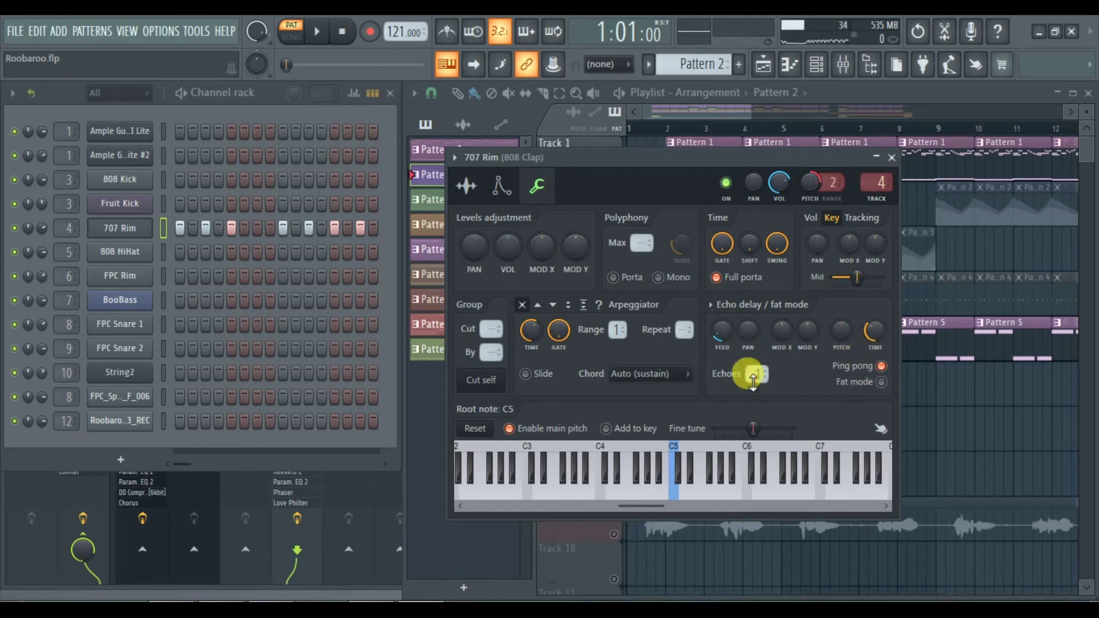
Bypass the EQ, Phaser and Love Philter effects on the 808 Clap mixer track and listen to Pattern 2's rim
{"action": "left_click", "coordinate": [893, 158]}
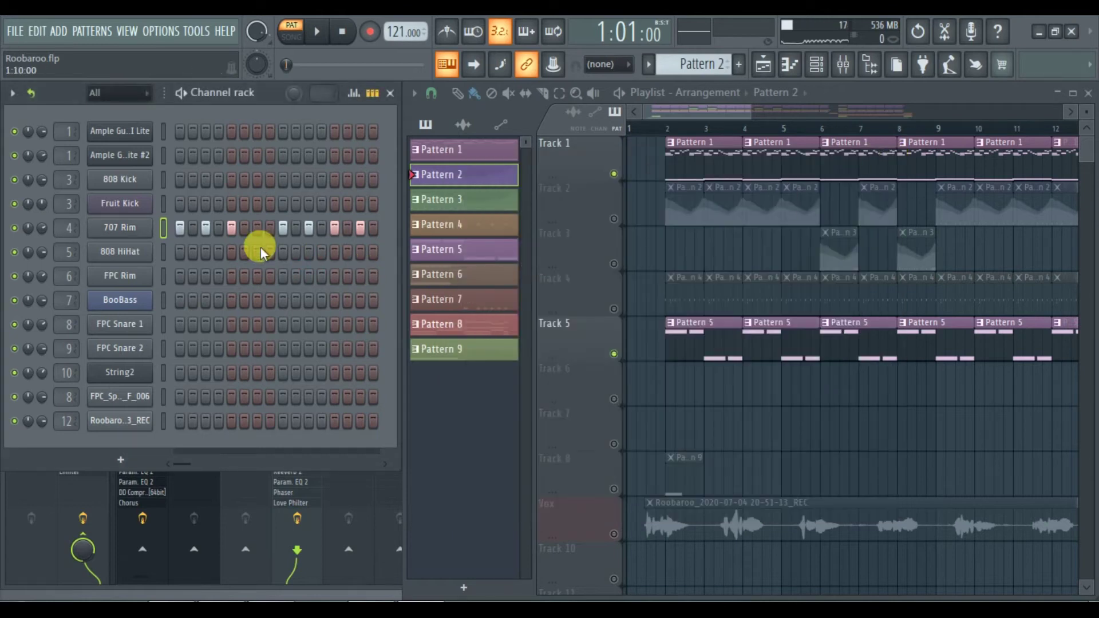
{"action": "double_click", "coordinate": [66, 227]}
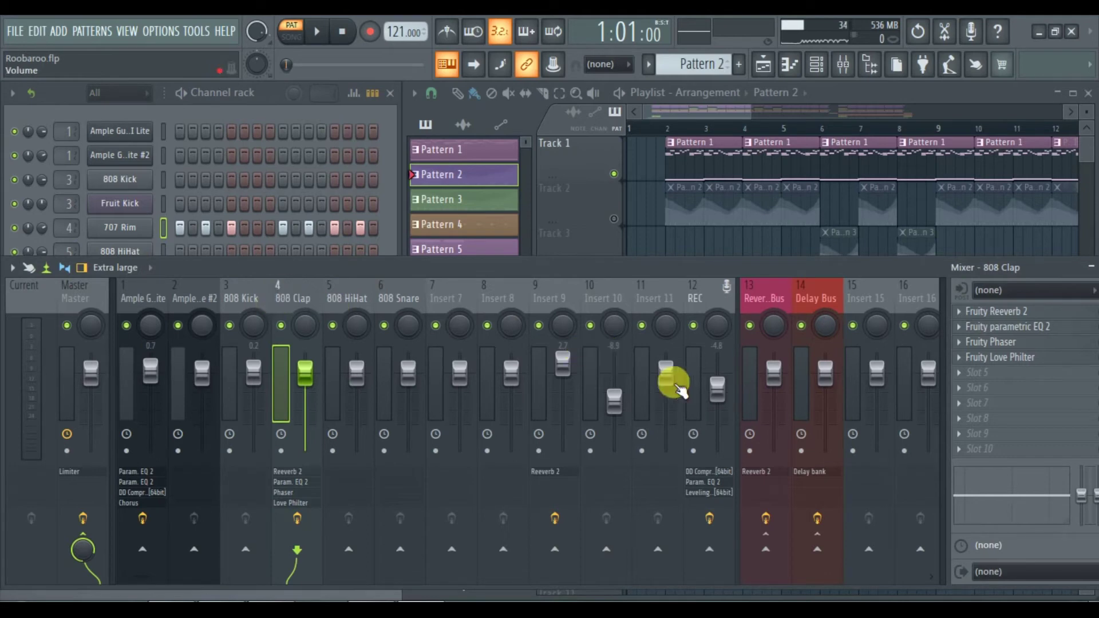
{"action": "left_click_drag", "start_coordinate": [959, 278], "coordinate": [873, 282]}
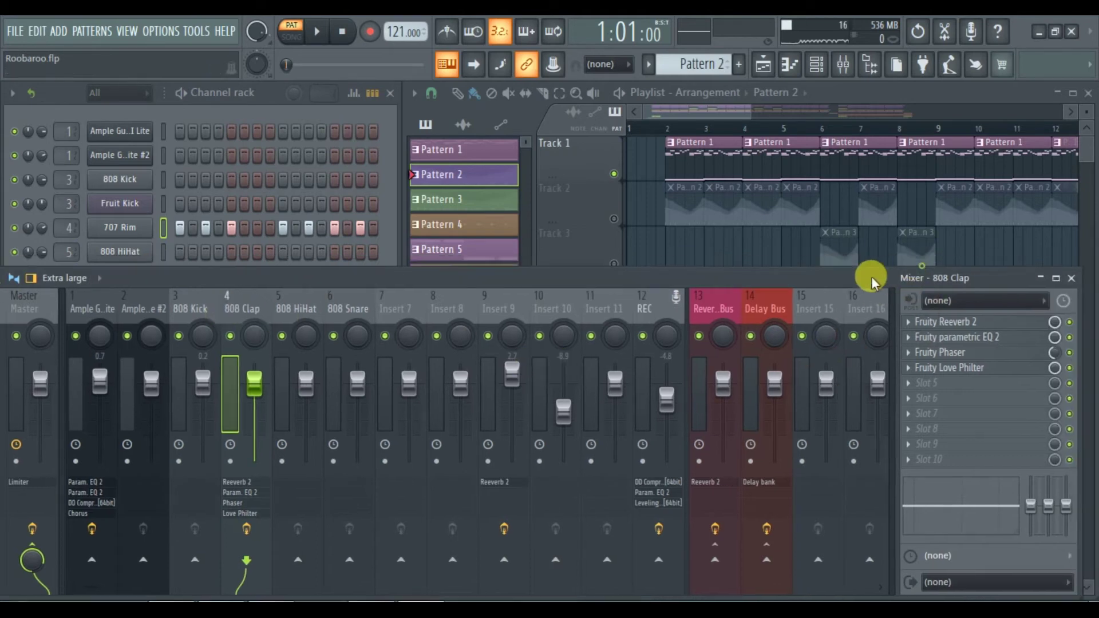
{"action": "left_click", "coordinate": [1070, 337]}
{"action": "left_click", "coordinate": [1069, 352]}
{"action": "left_click", "coordinate": [1068, 368]}
{"action": "left_click", "coordinate": [316, 32]}
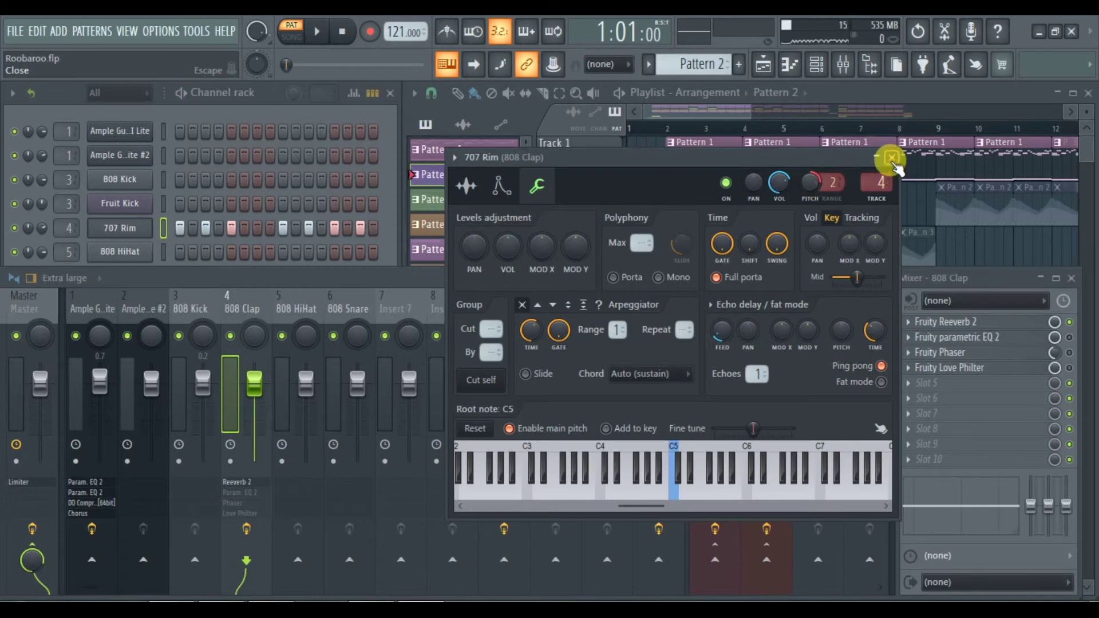
{"action": "left_click", "coordinate": [892, 158]}
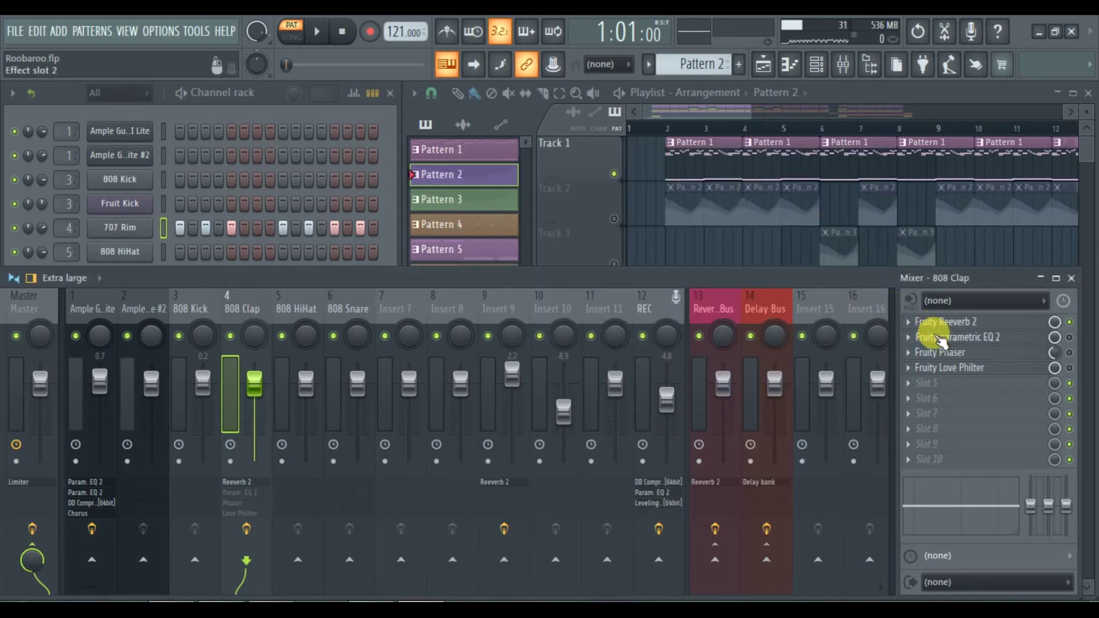
Review the 808 Clap track's Fruity parametric EQ 2 curve, re-enable the EQ and replay Pattern 2
{"action": "left_click", "coordinate": [941, 338]}
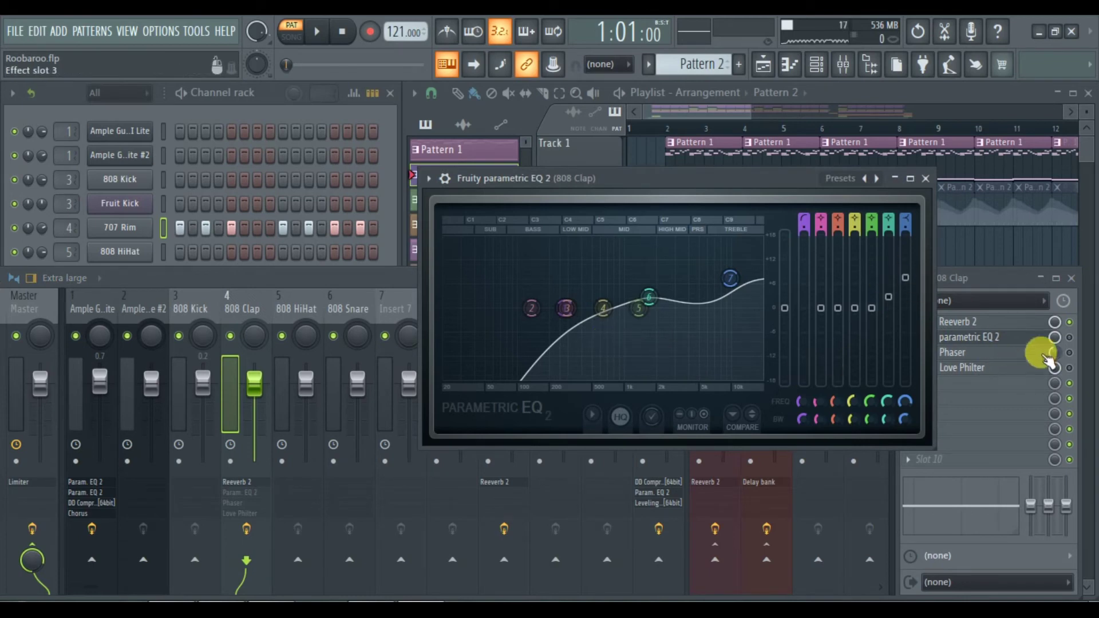
{"action": "left_click", "coordinate": [1070, 342]}
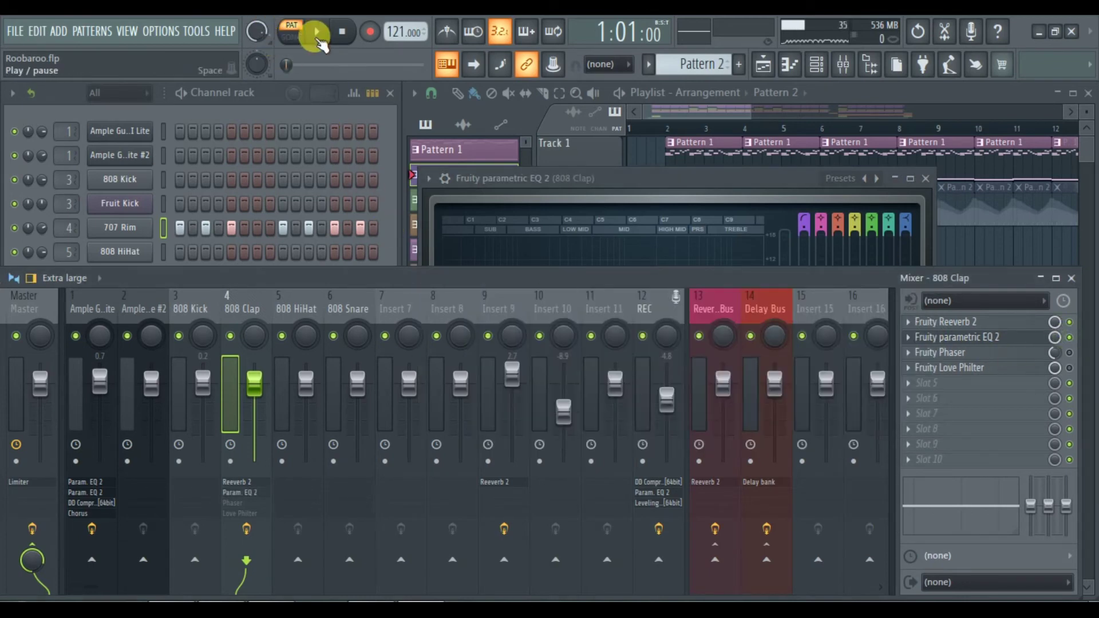
{"action": "left_click", "coordinate": [317, 33]}
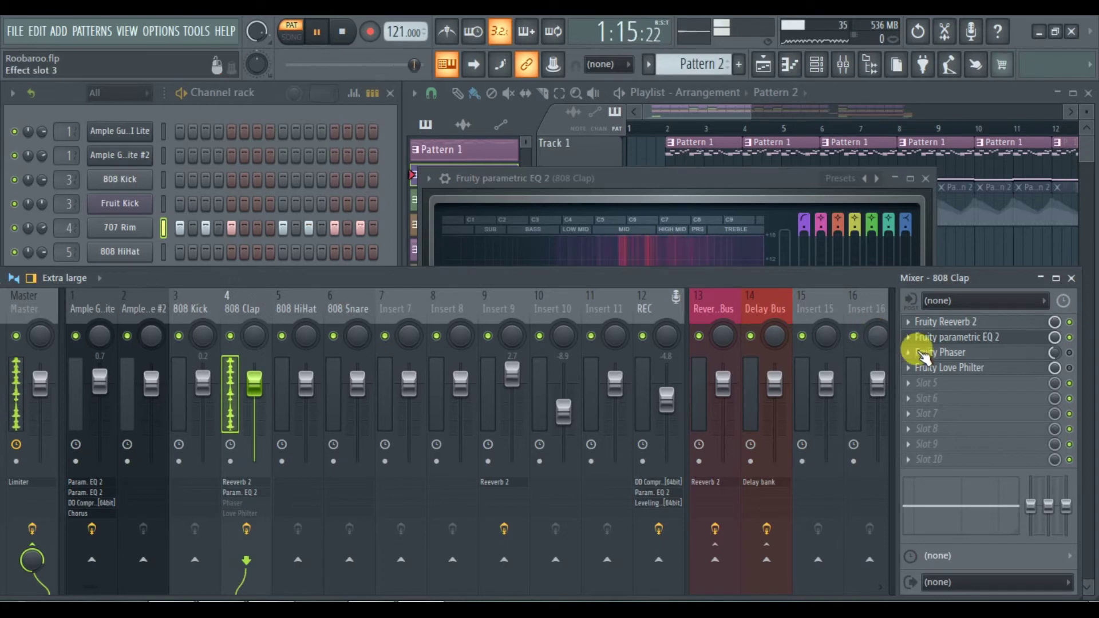
{"action": "key", "text": "space"}
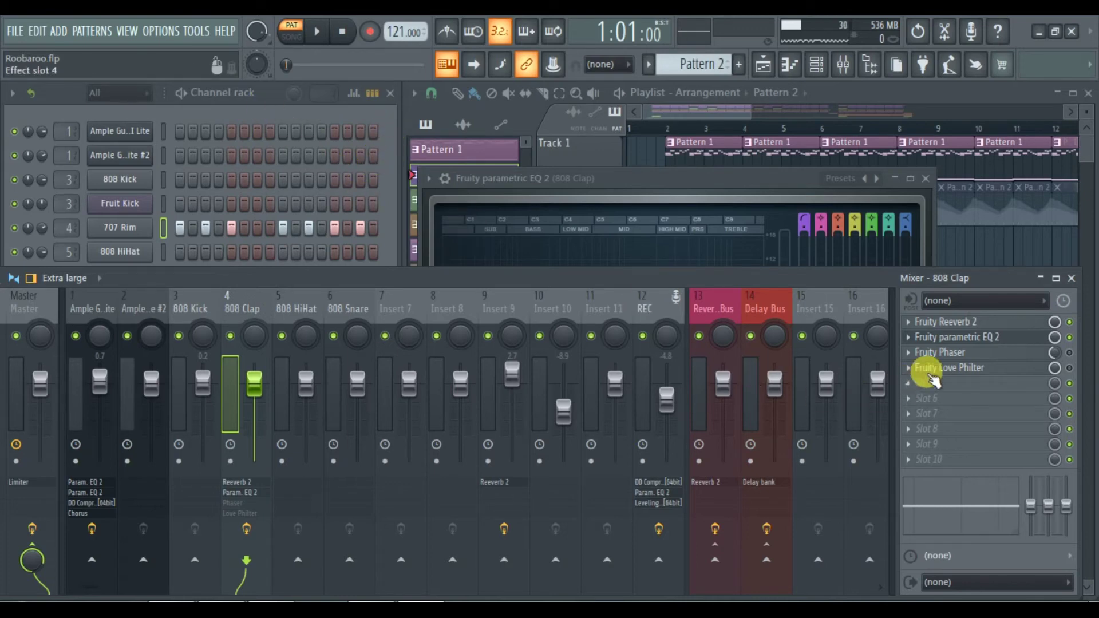
Re-enable Fruity Phaser on the 808 Clap track, replay Pattern 2 and examine Fruity Love Philter's filter settings
{"action": "left_click", "coordinate": [317, 32]}
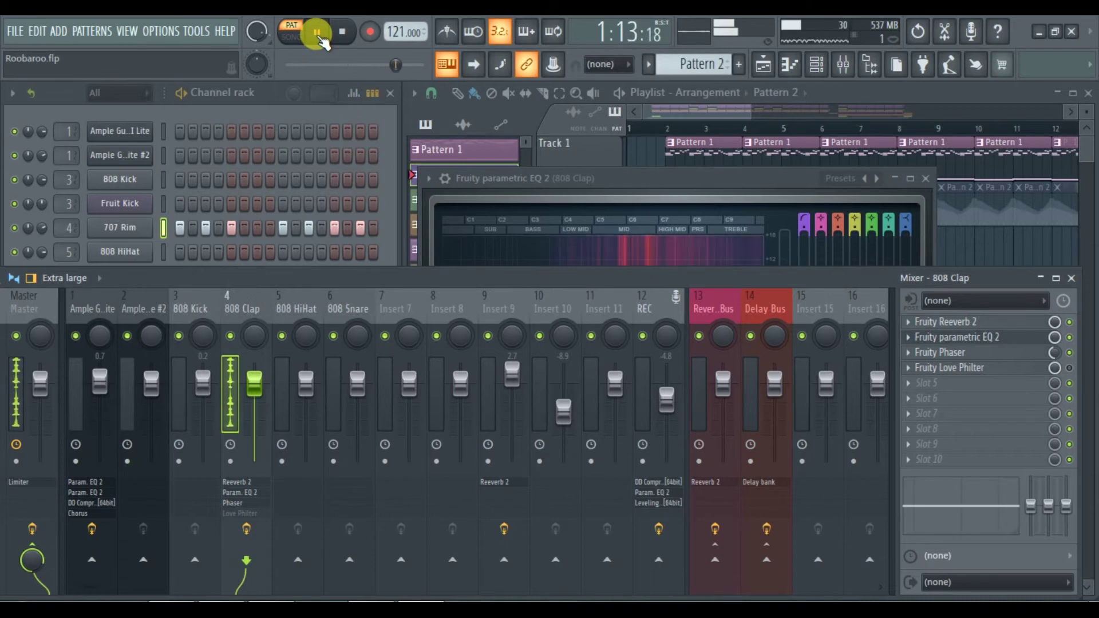
{"action": "left_click", "coordinate": [1013, 369]}
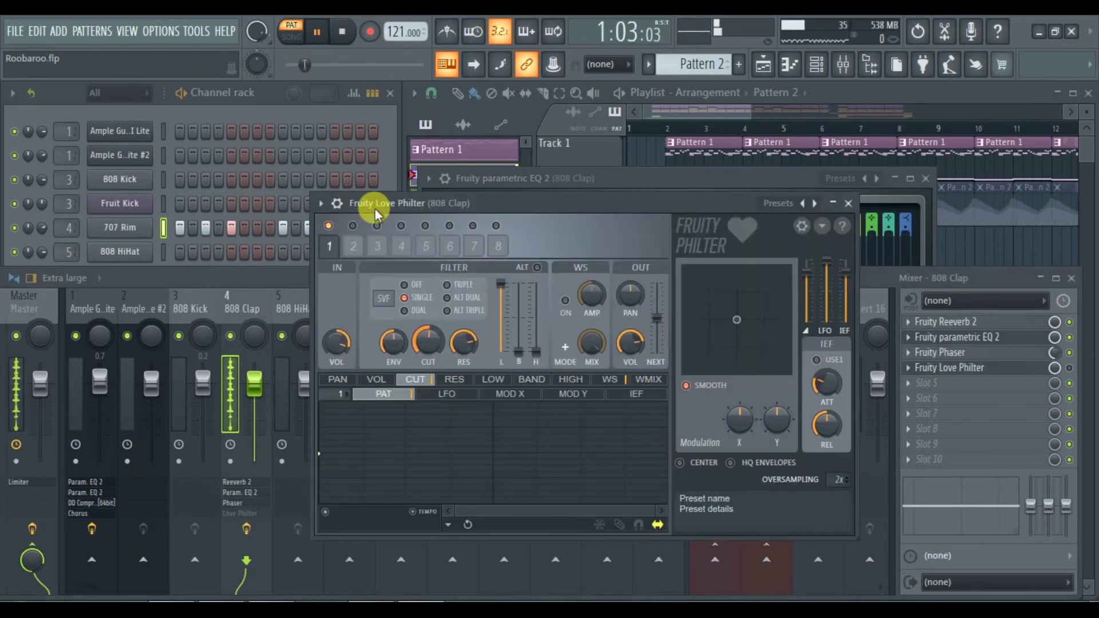
{"action": "left_click", "coordinate": [346, 33]}
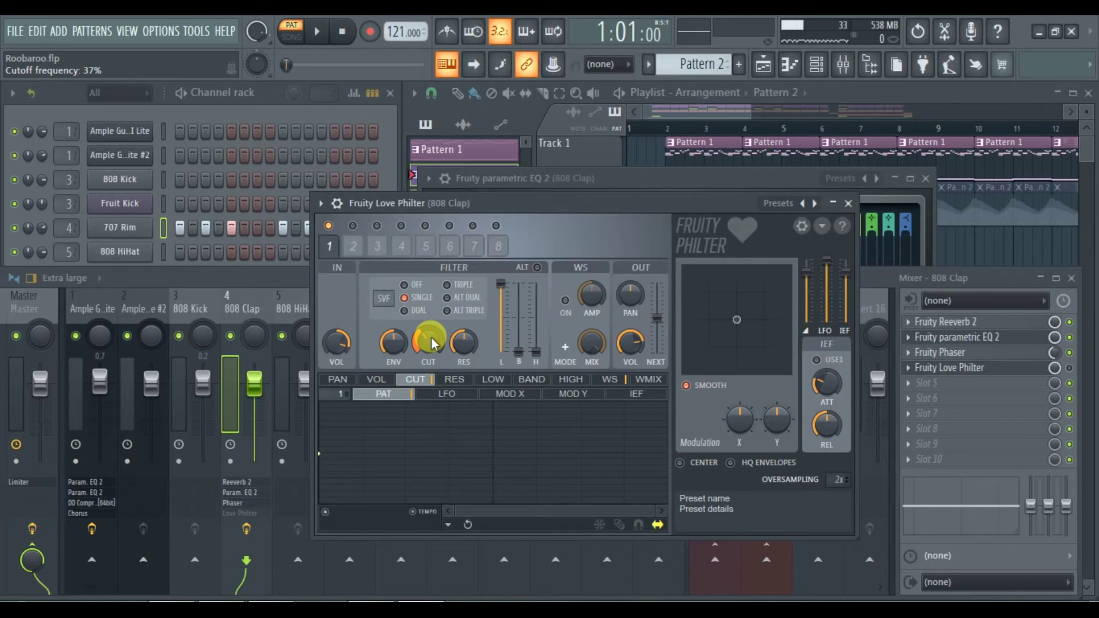
{"action": "key", "text": "space"}
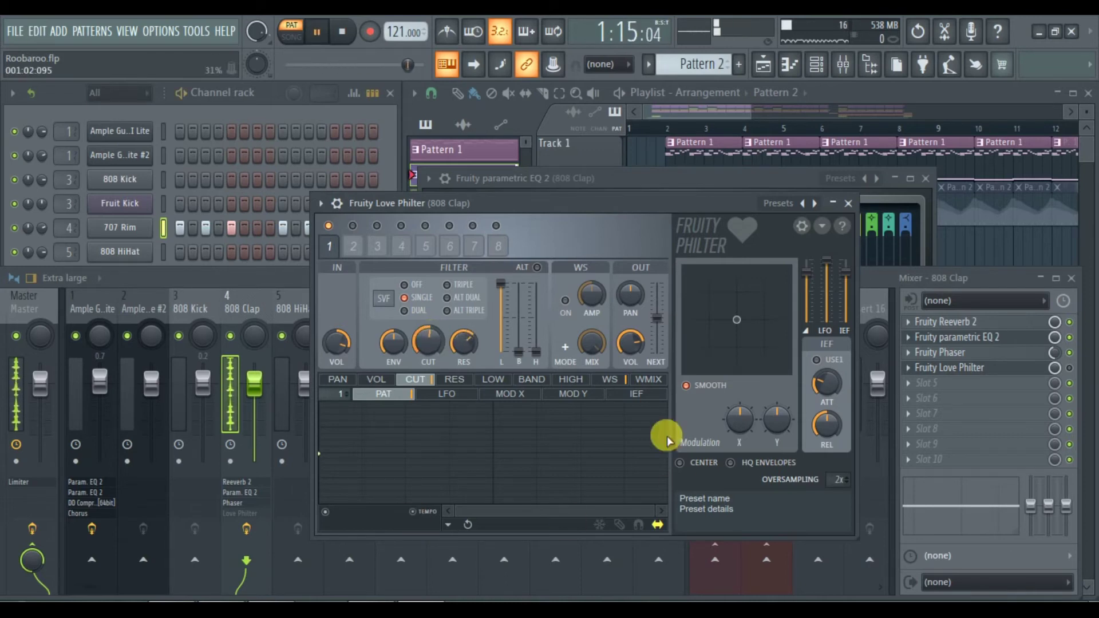
Re-enable Fruity Love Philter on the 808 Clap track and listen to Patterns 2 and 3 through the full effects chain
{"action": "left_click", "coordinate": [1068, 368]}
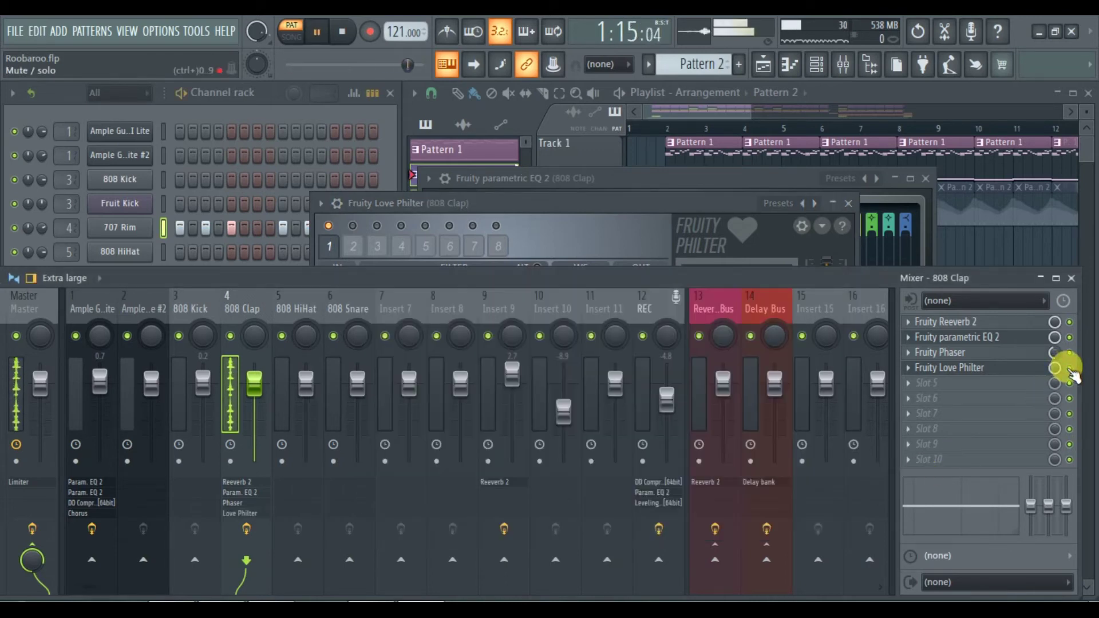
{"action": "left_click", "coordinate": [984, 368]}
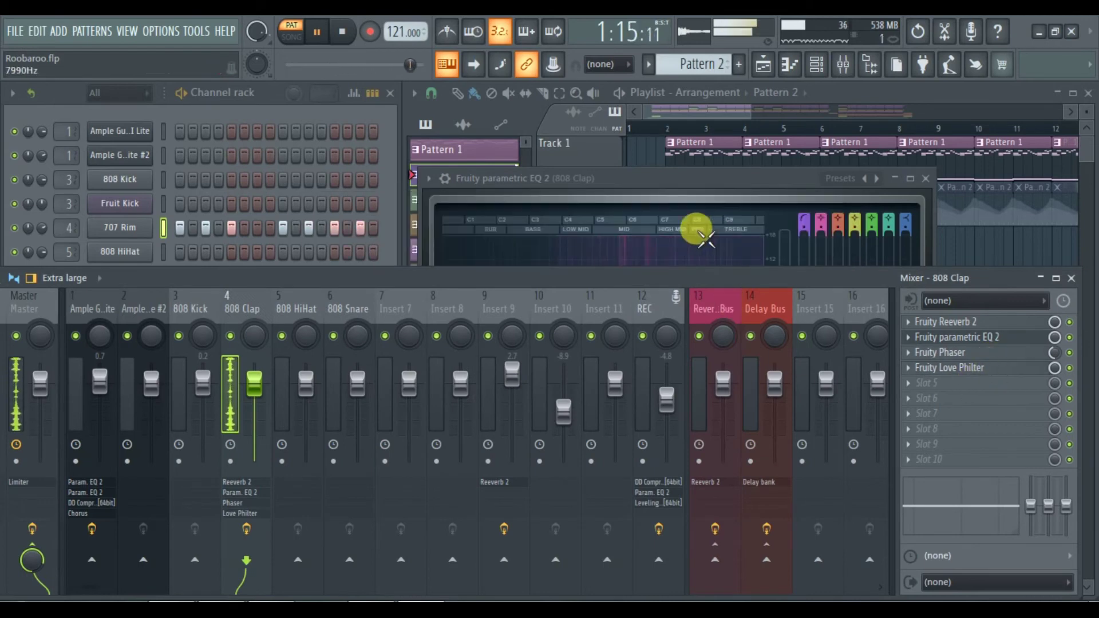
{"action": "left_click_drag", "start_coordinate": [854, 281], "coordinate": [857, 328]}
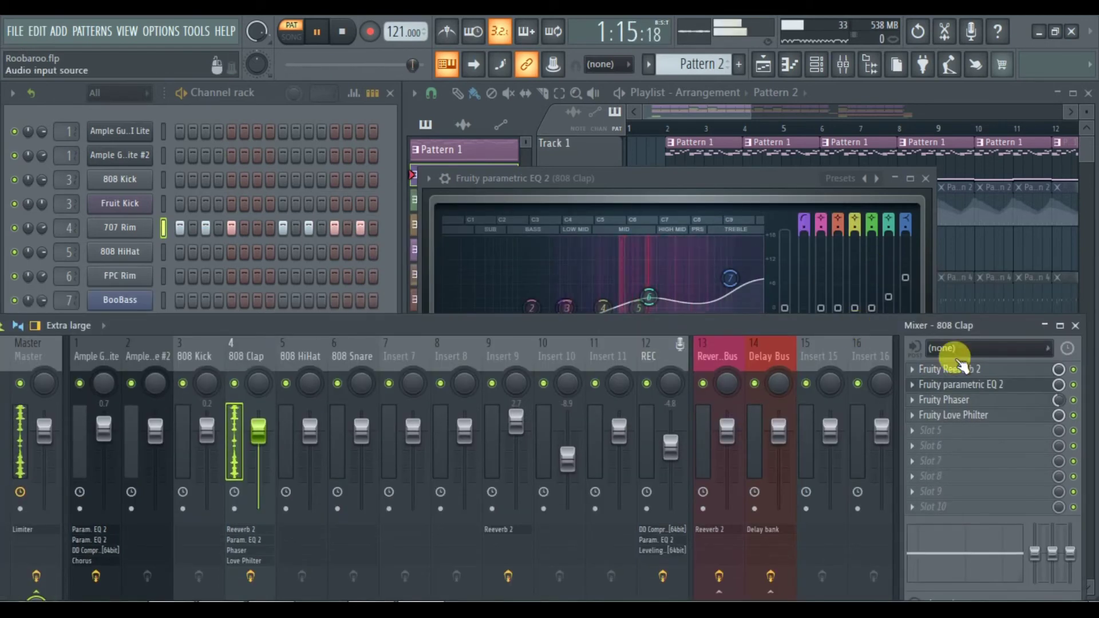
{"action": "left_click", "coordinate": [962, 414]}
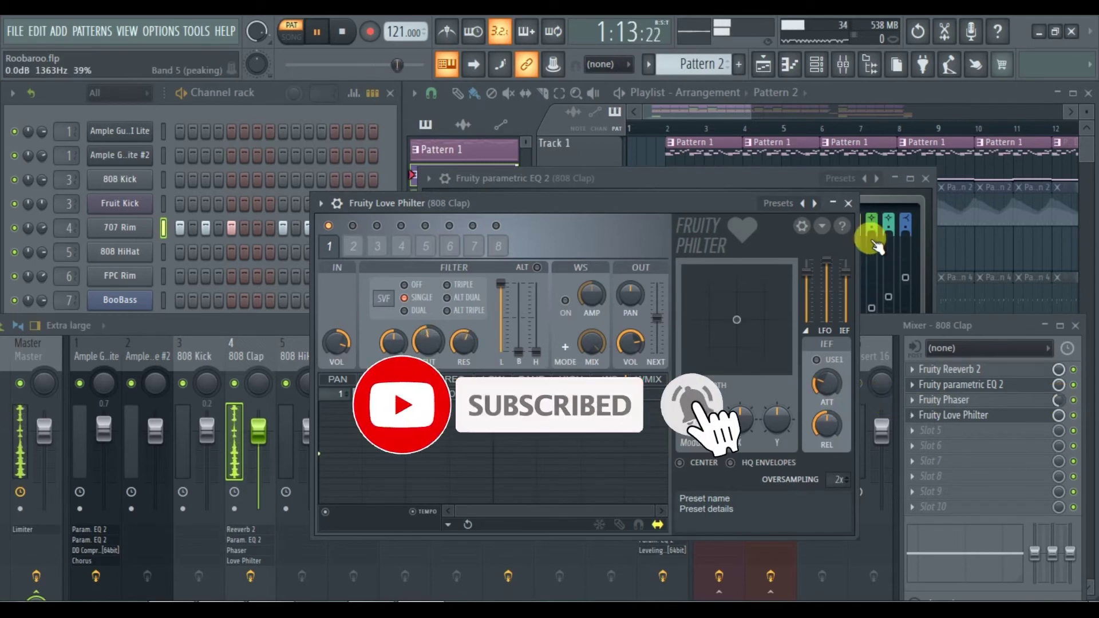
{"action": "left_click", "coordinate": [849, 203]}
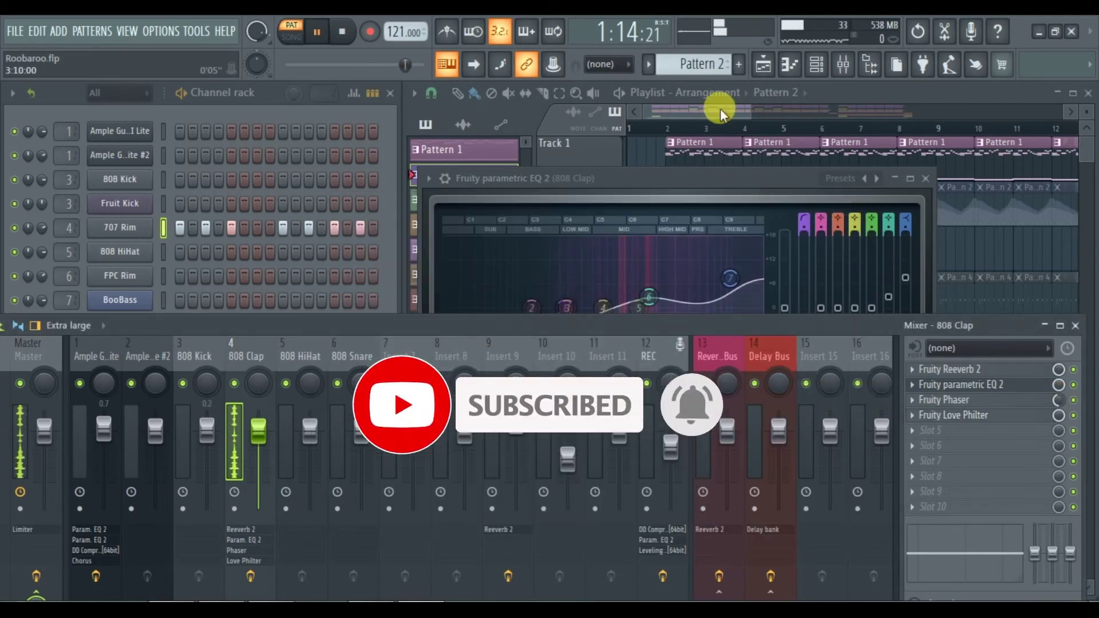
{"action": "scroll", "coordinate": [699, 64], "scroll_direction": "down", "scroll_amount": 1}
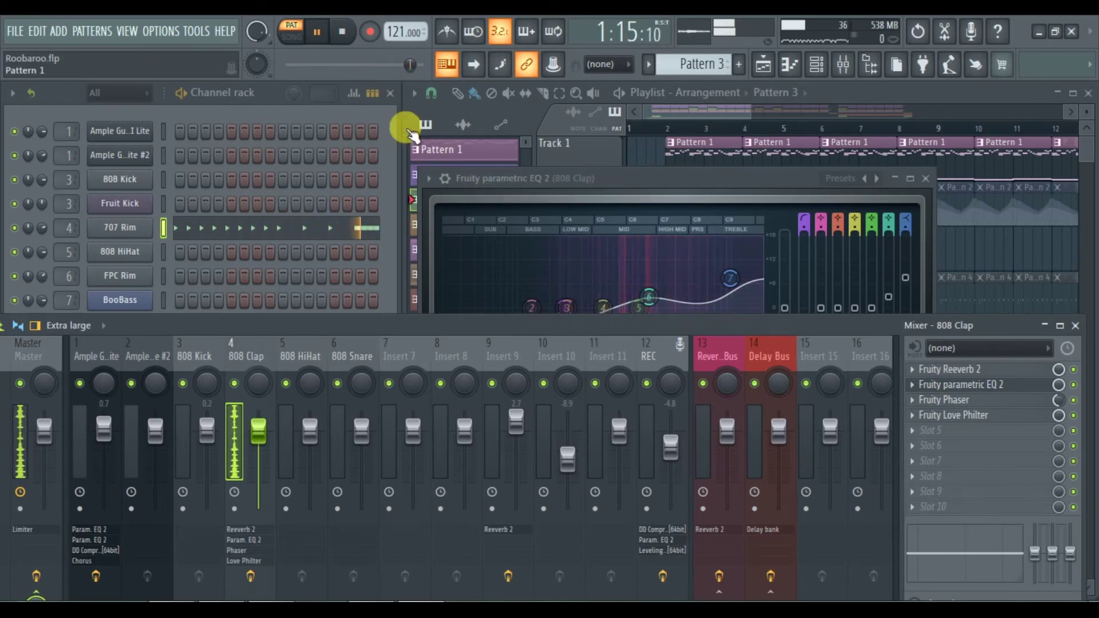
{"action": "left_click", "coordinate": [343, 41]}
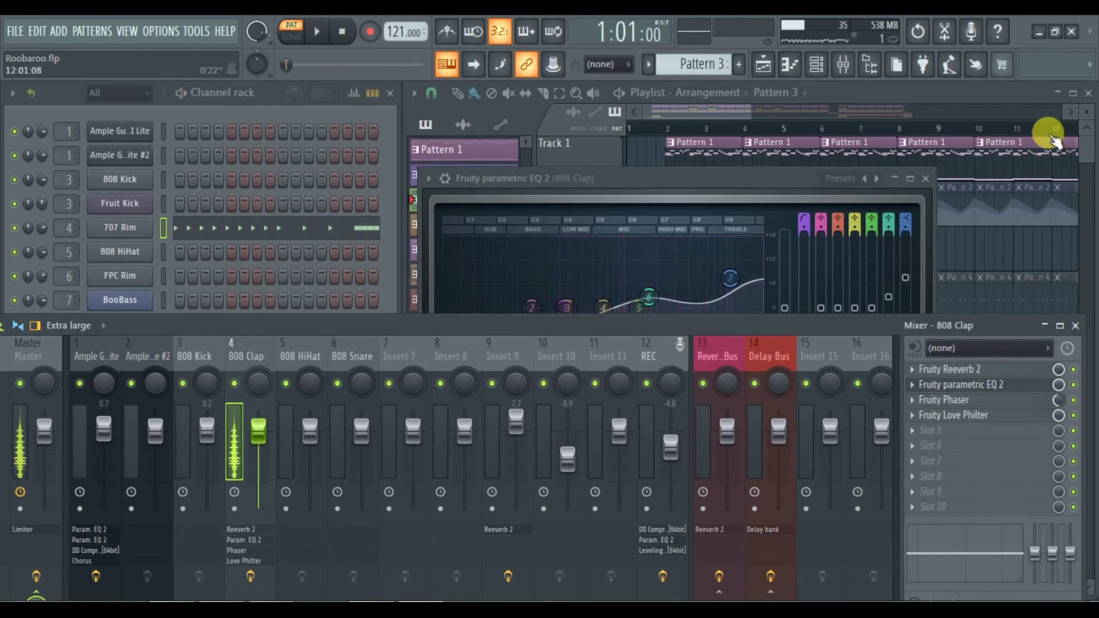
Switch to song mode and play the arrangement to hear how the patterns work together
{"action": "left_click", "coordinate": [982, 87]}
{"action": "mouse_move", "coordinate": [768, 110]}
{"action": "left_mouse_down"}
{"action": "mouse_move", "coordinate": [920, 107]}
{"action": "mouse_move", "coordinate": [773, 108]}
{"action": "left_mouse_up"}
{"action": "left_click", "coordinate": [314, 33]}
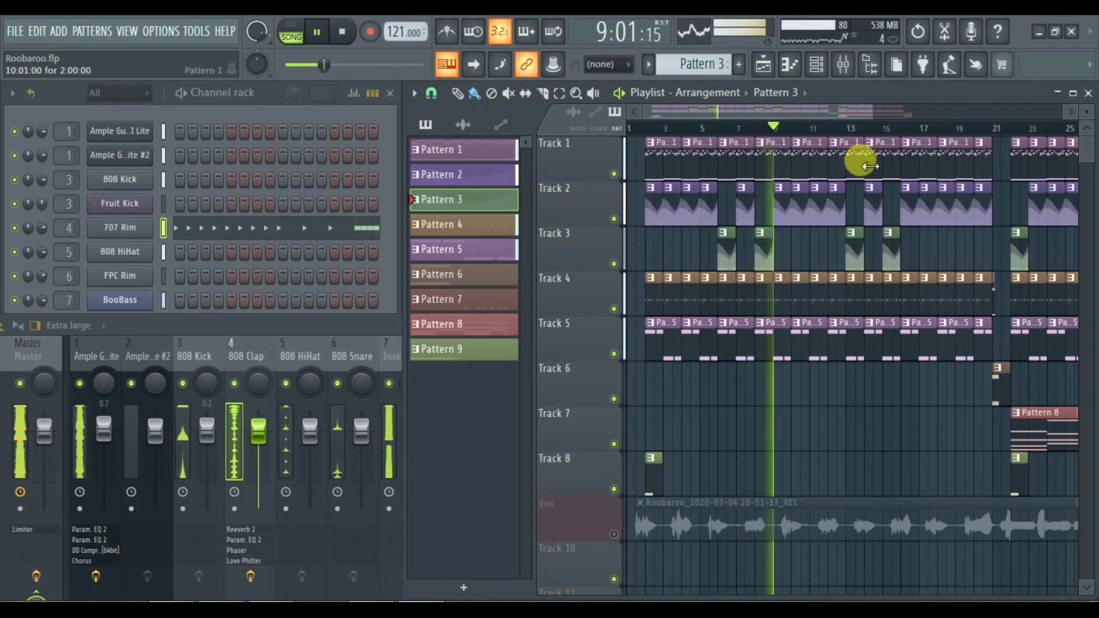
{"action": "key", "text": "space"}
Select Pattern 8 from Track 7 of the playlist and review the String2 channel's SimSynth settings
{"action": "left_click_drag", "start_coordinate": [744, 112], "coordinate": [879, 110]}
{"action": "left_click", "coordinate": [835, 420]}
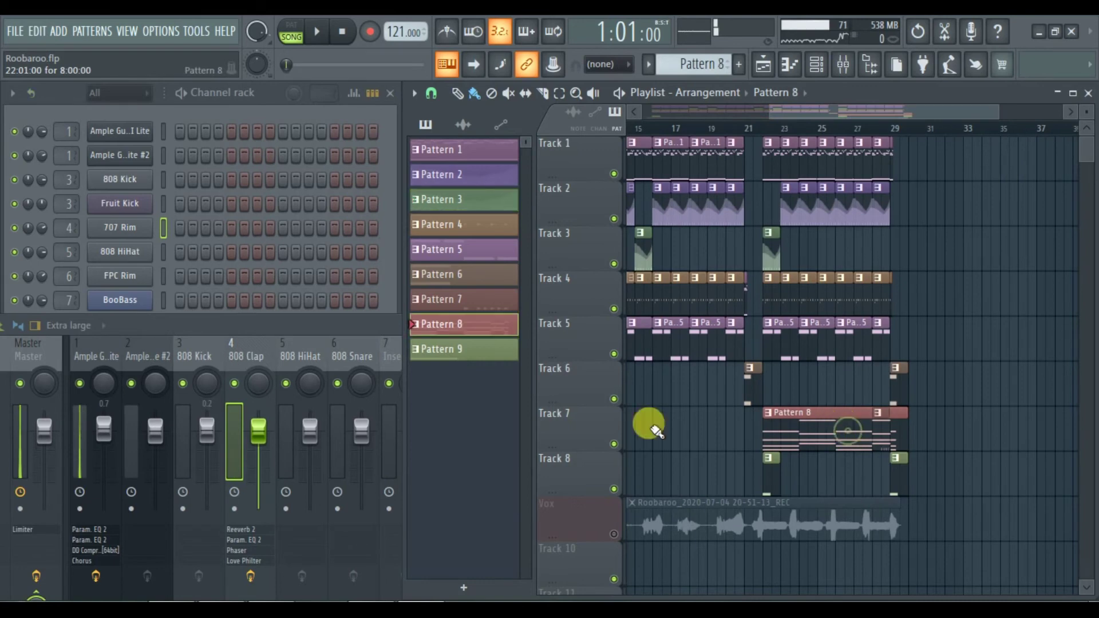
{"action": "left_click", "coordinate": [258, 101]}
{"action": "left_click", "coordinate": [119, 373]}
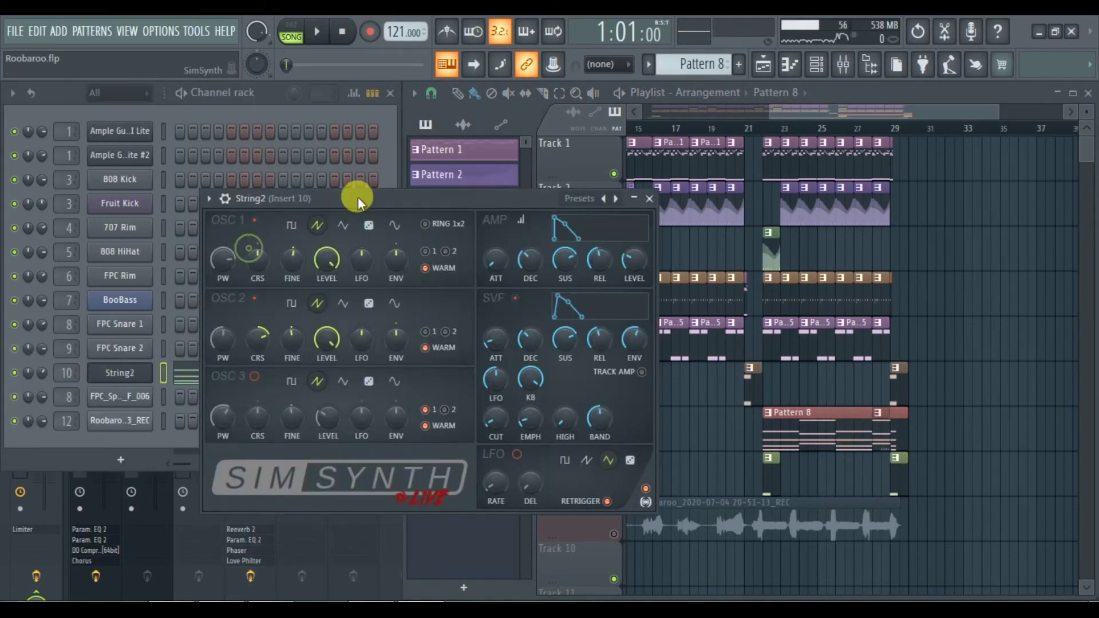
{"action": "left_click", "coordinate": [649, 200]}
Switch to pattern mode and listen to Pattern 8's string chords
{"action": "left_click", "coordinate": [292, 31]}
{"action": "left_click", "coordinate": [316, 32]}
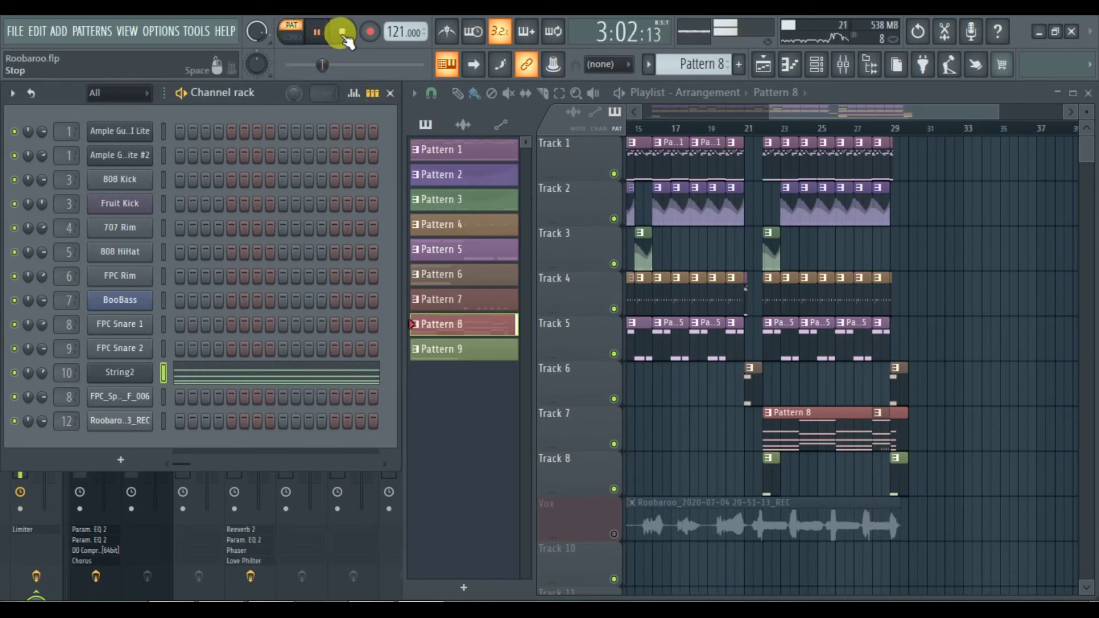
{"action": "left_click", "coordinate": [343, 33]}
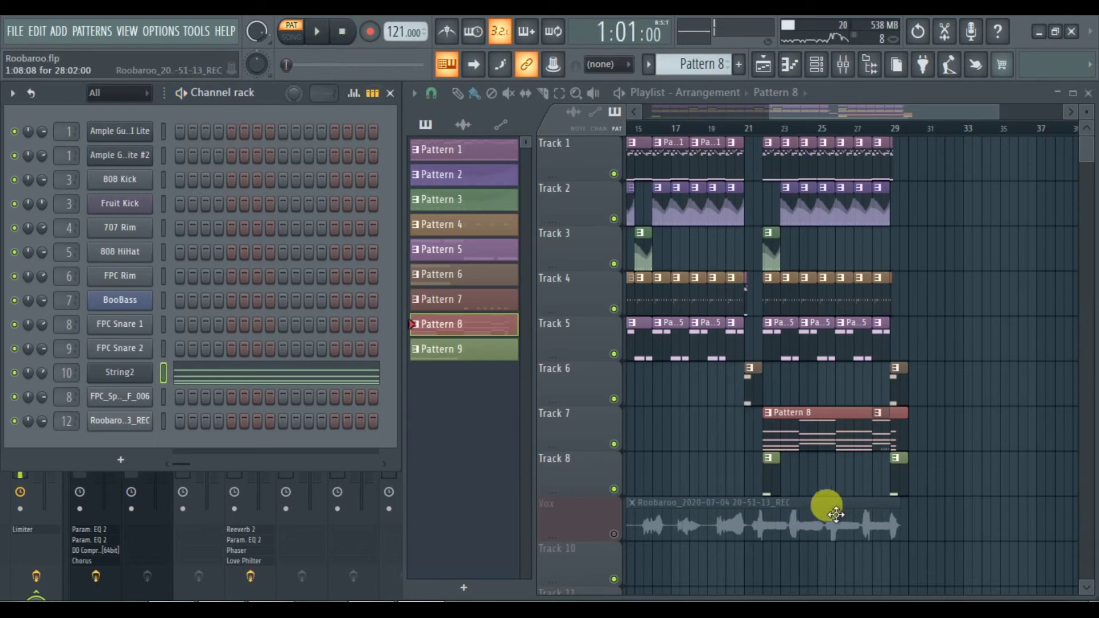
Locate the fill clips in the arrangement, select Patterns 6 and 7, and audition Pattern 7's FPC Snare 2 fill
{"action": "left_click_drag", "start_coordinate": [789, 112], "coordinate": [655, 110]}
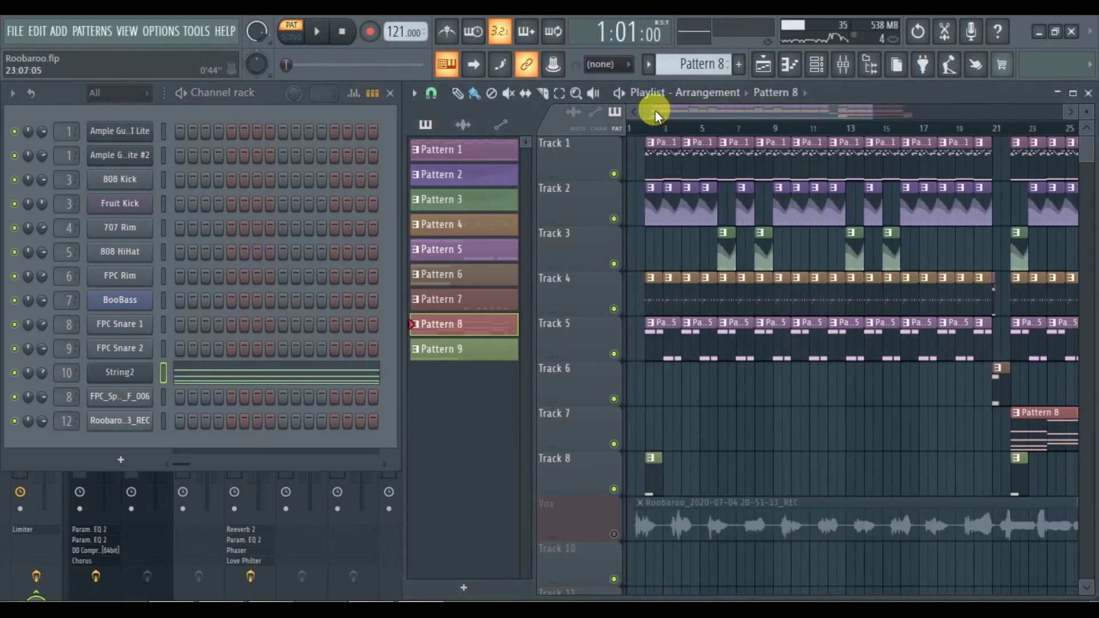
{"action": "left_click_drag", "start_coordinate": [738, 110], "coordinate": [809, 110]}
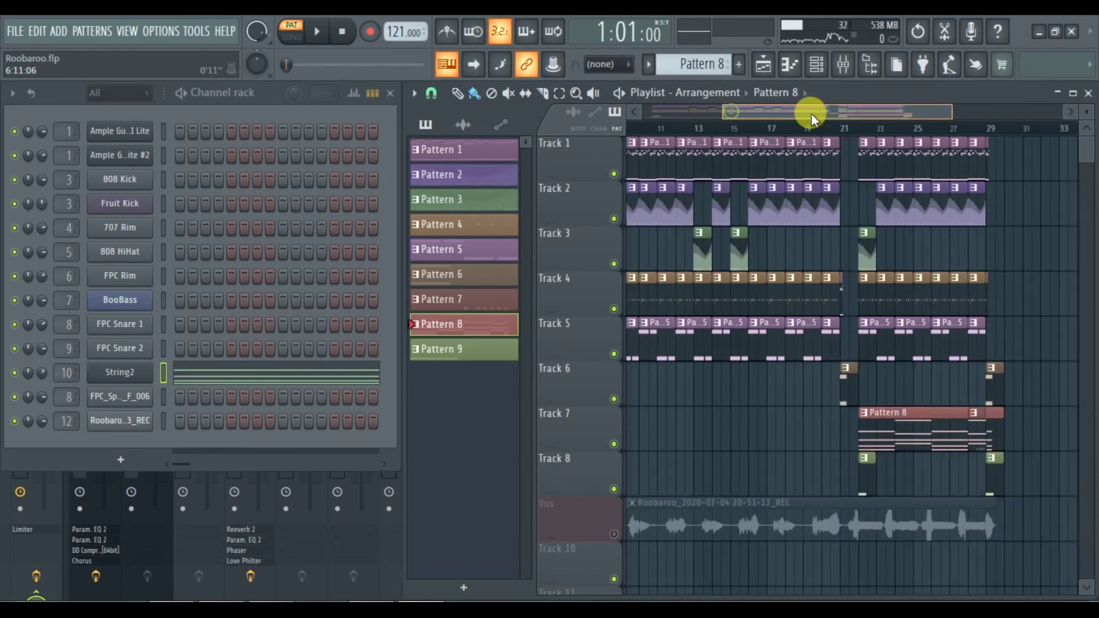
{"action": "left_click_drag", "start_coordinate": [900, 112], "coordinate": [938, 118]}
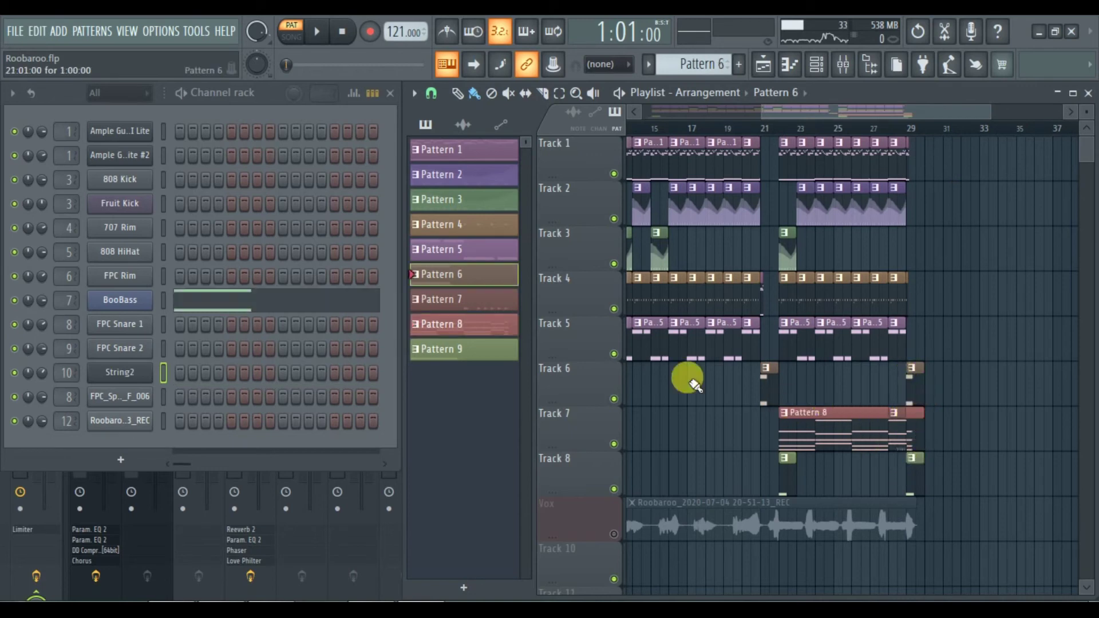
{"action": "left_click", "coordinate": [317, 32]}
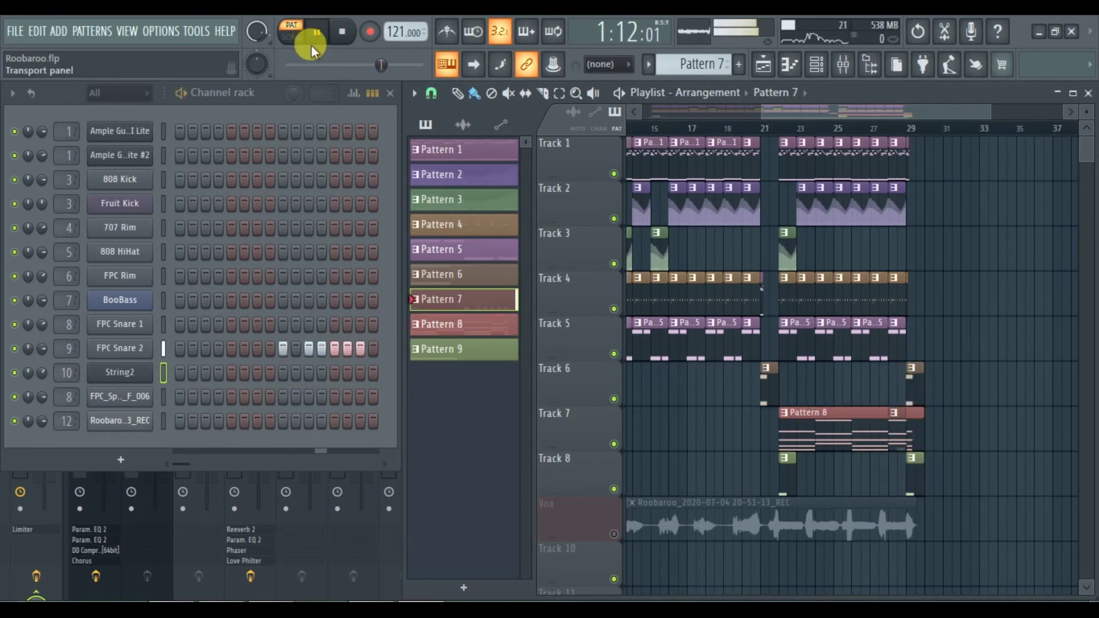
{"action": "left_click", "coordinate": [340, 35]}
Return to song mode and play the full arrangement from bar 1
{"action": "key", "text": "l"}
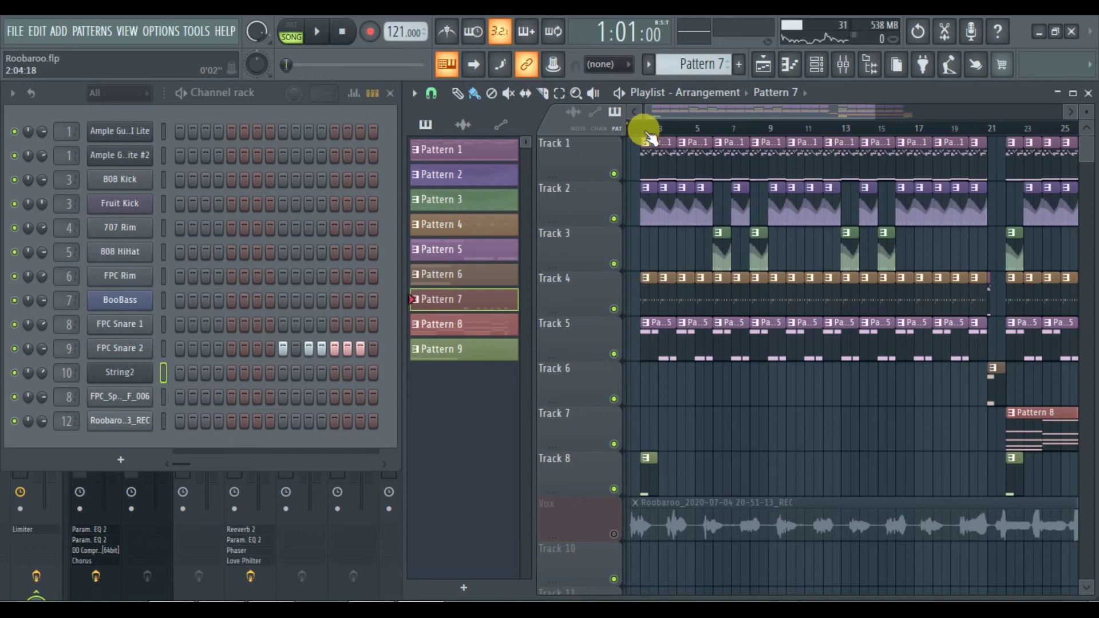
{"action": "mouse_move", "coordinate": [678, 116]}
{"action": "left_mouse_down"}
{"action": "mouse_move", "coordinate": [774, 113]}
{"action": "mouse_move", "coordinate": [675, 108]}
{"action": "left_mouse_up"}
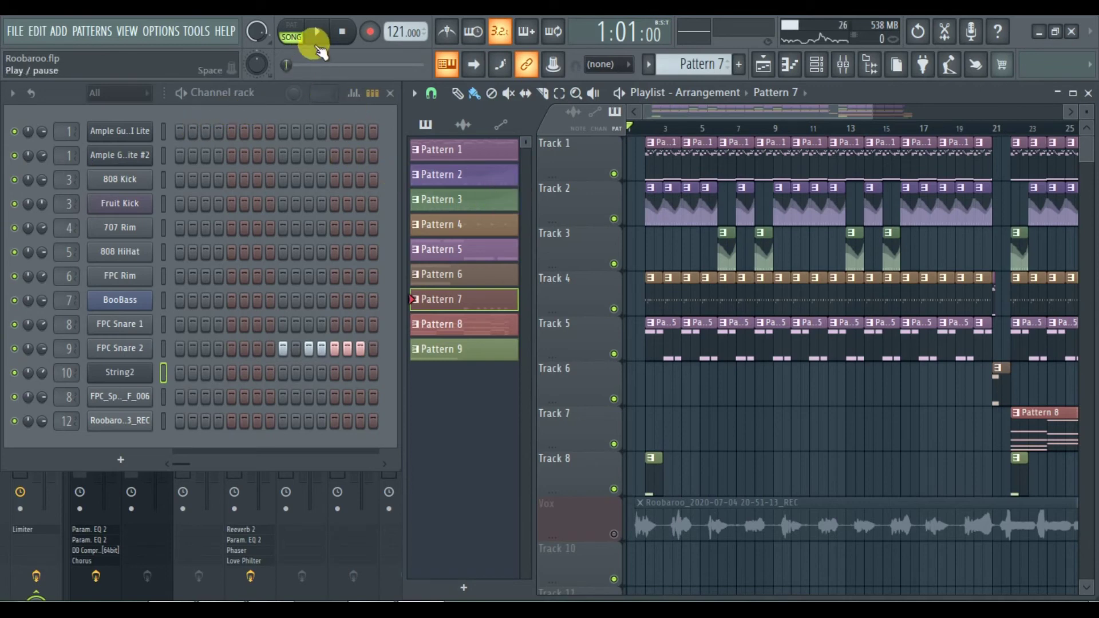
{"action": "left_click", "coordinate": [318, 34]}
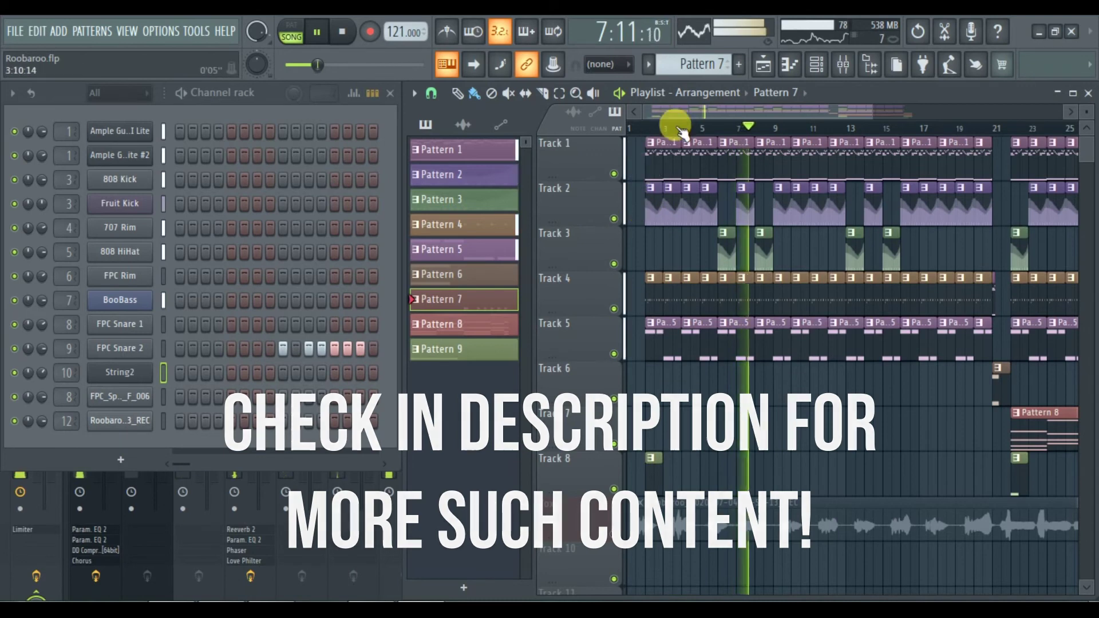
{"action": "left_click", "coordinate": [342, 32]}
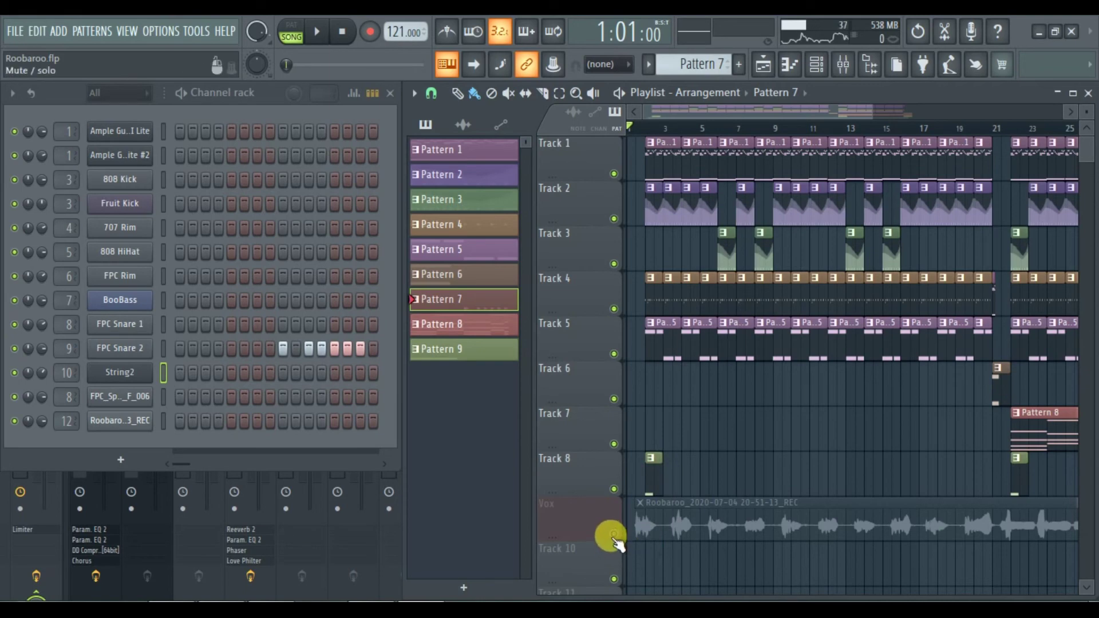
Review the effect chain on the REC mixer track, then minimize the mixer
{"action": "left_click", "coordinate": [12, 567]}
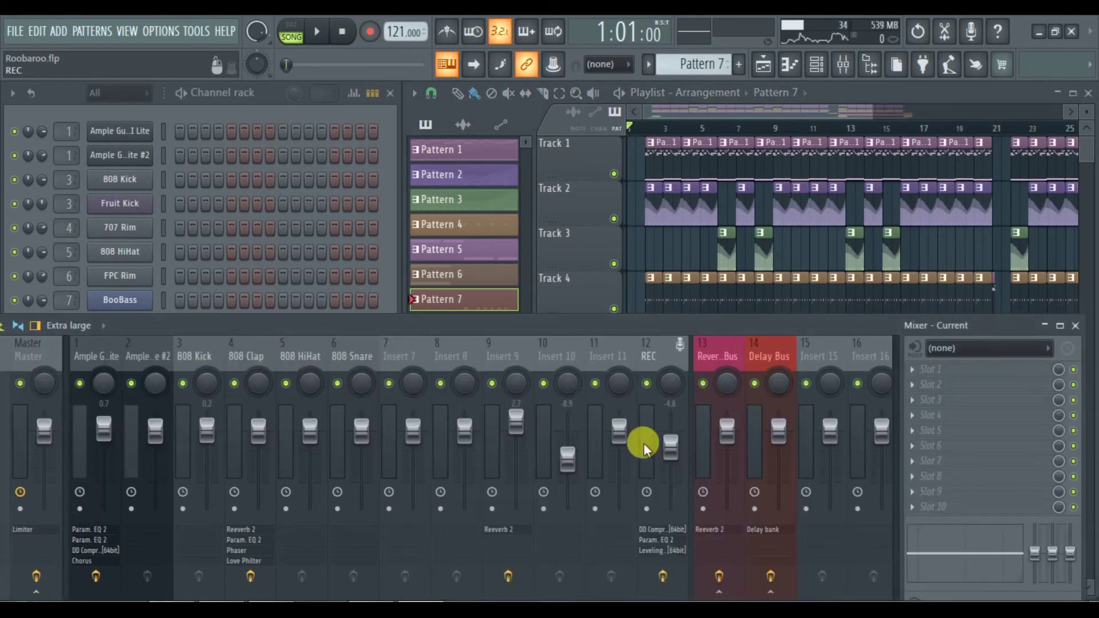
{"action": "left_click", "coordinate": [657, 355]}
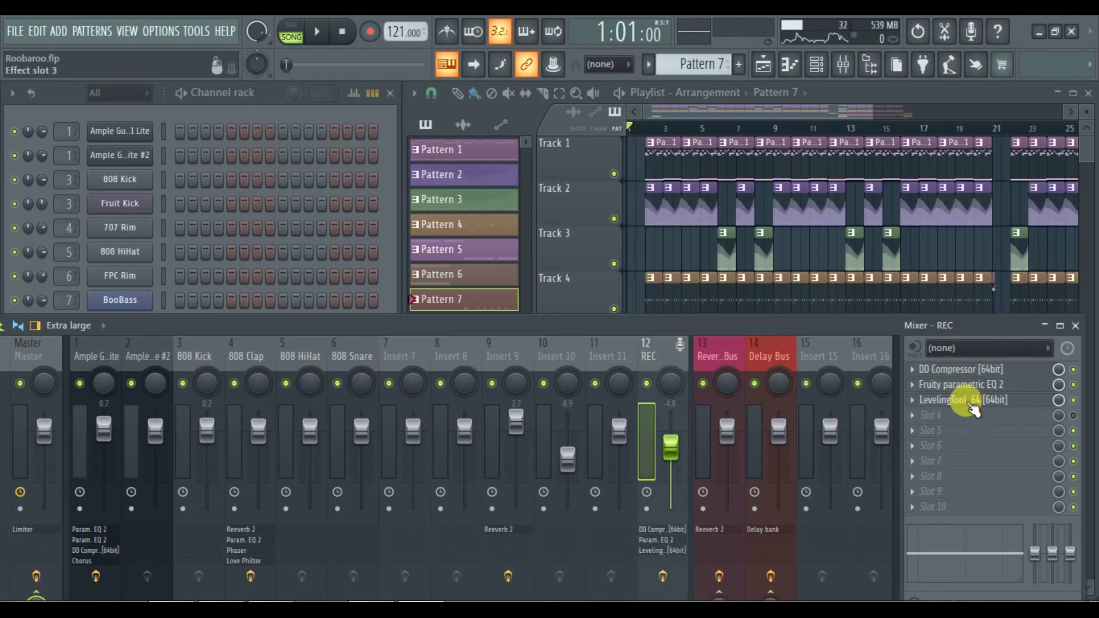
{"action": "left_click", "coordinate": [1043, 326]}
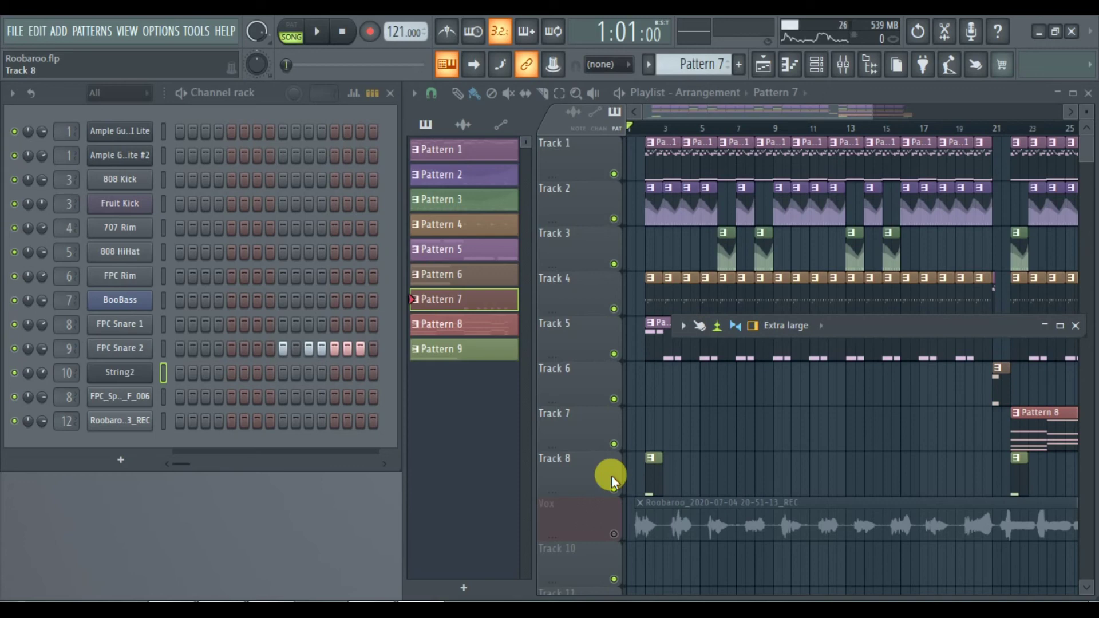
Unmute the Vox track and play the arrangement with the vocal recording
{"action": "left_click", "coordinate": [614, 535]}
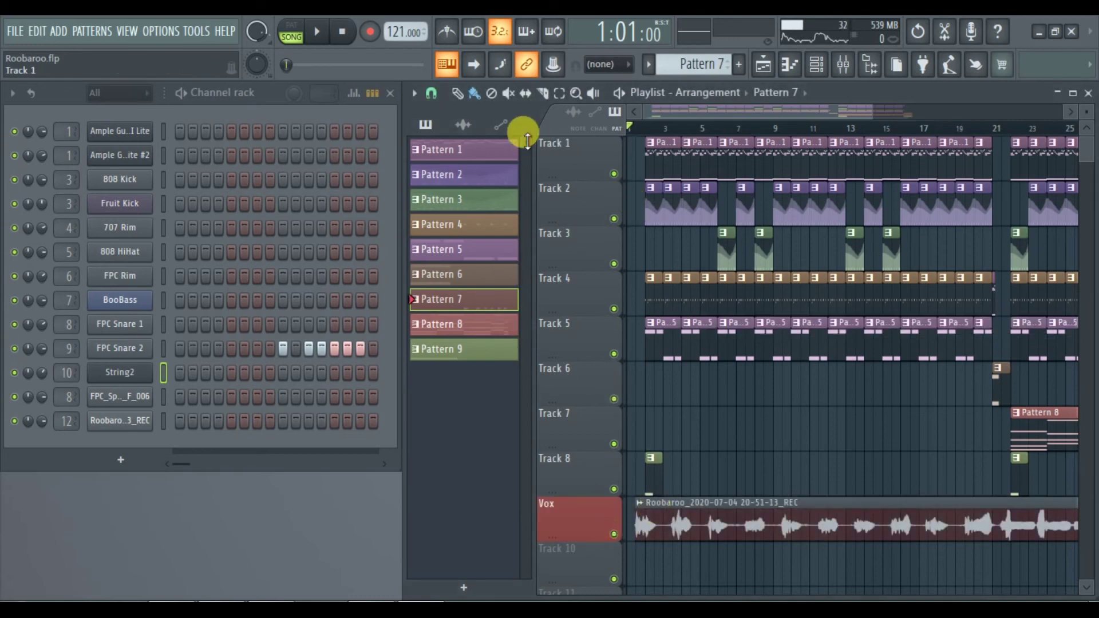
{"action": "left_click", "coordinate": [324, 36]}
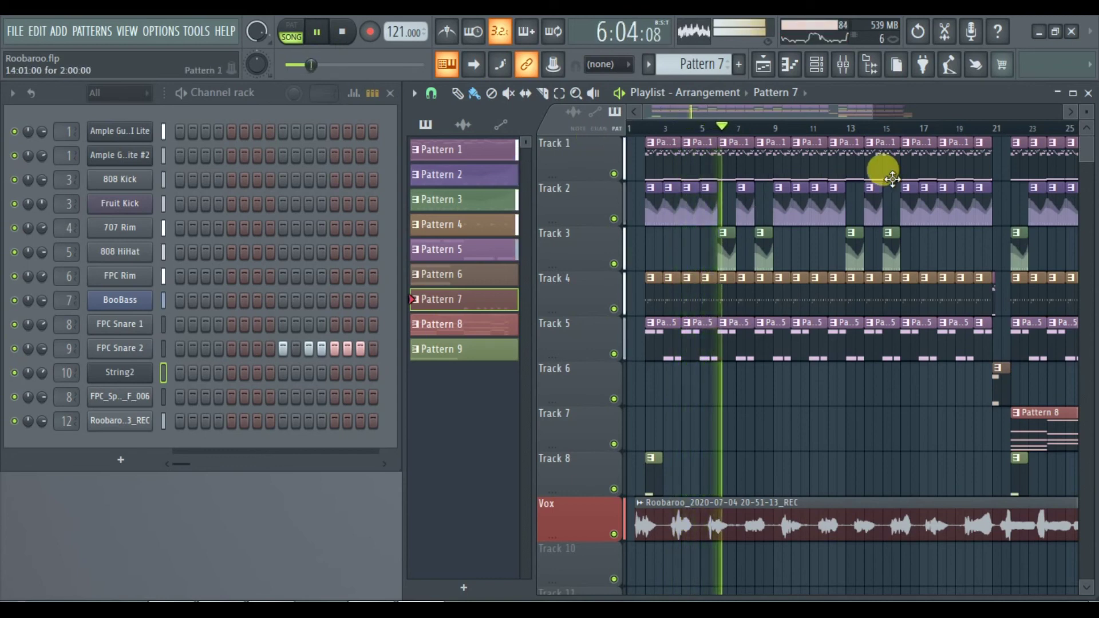
{"action": "left_click_drag", "start_coordinate": [870, 114], "coordinate": [999, 109]}
{"action": "key", "text": "space"}
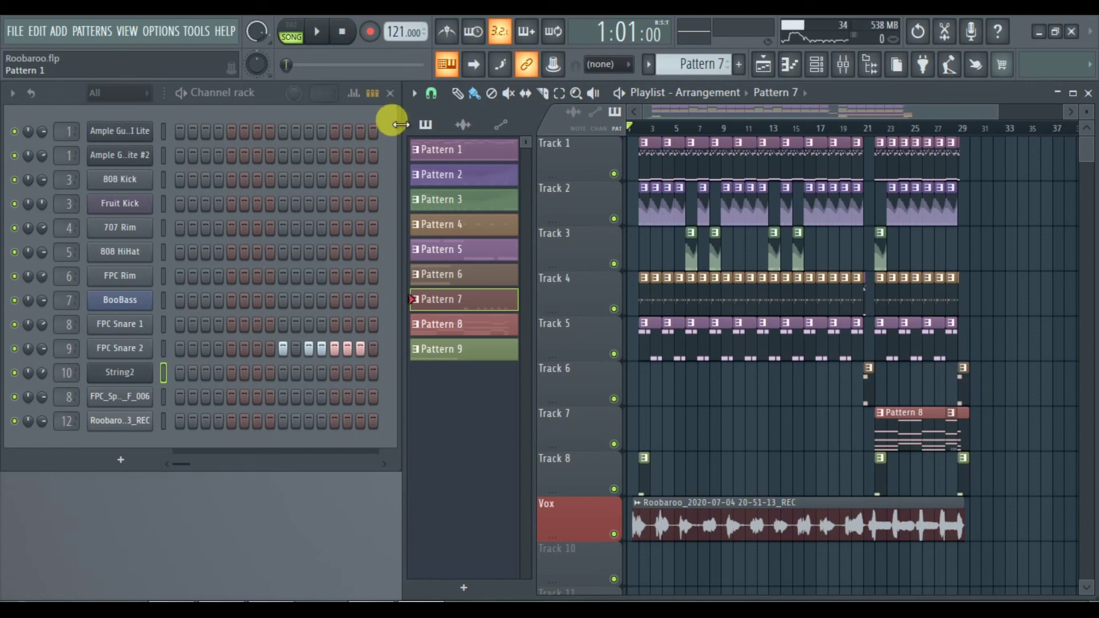
Play the whole song with vocals again from bar 1, keeping the playlist displayed
{"action": "left_click", "coordinate": [316, 31]}
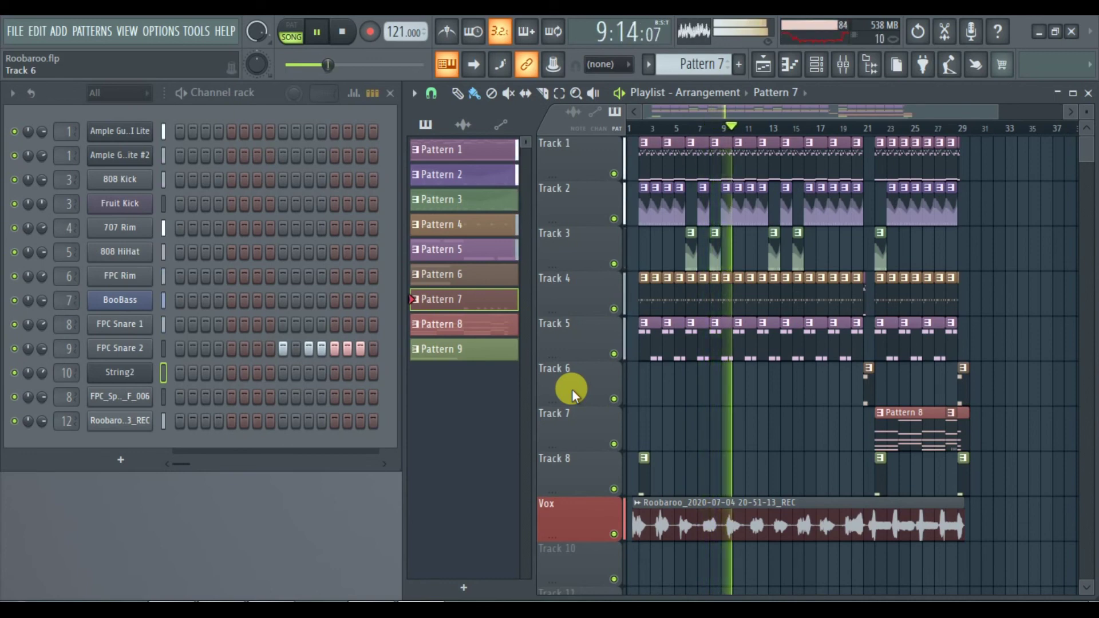
{"action": "left_click", "coordinate": [763, 64]}
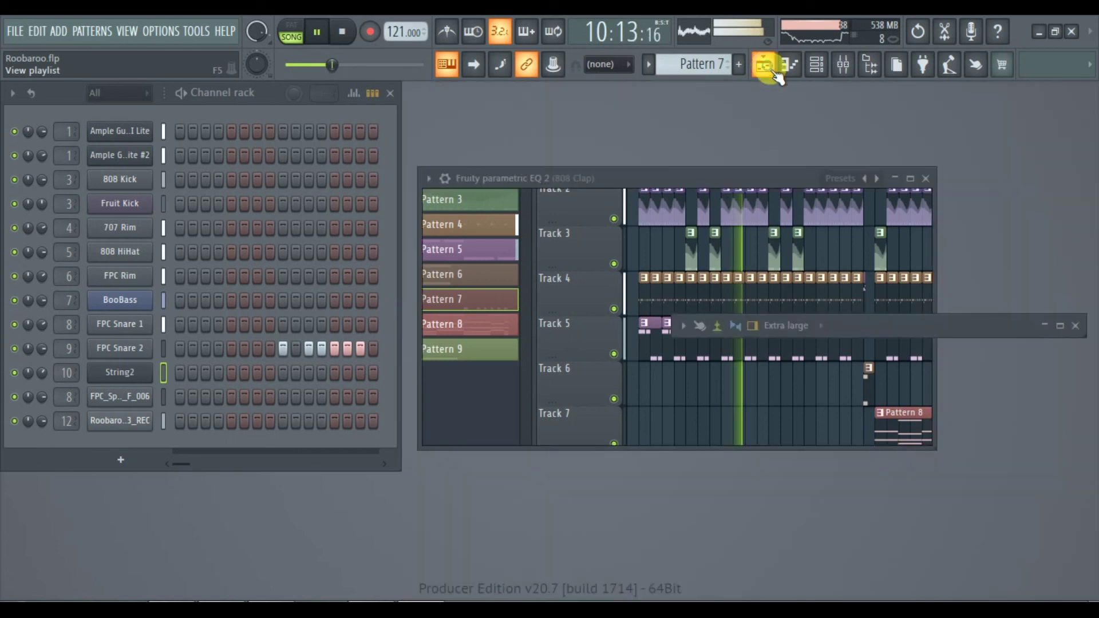
{"action": "left_click", "coordinate": [765, 65]}
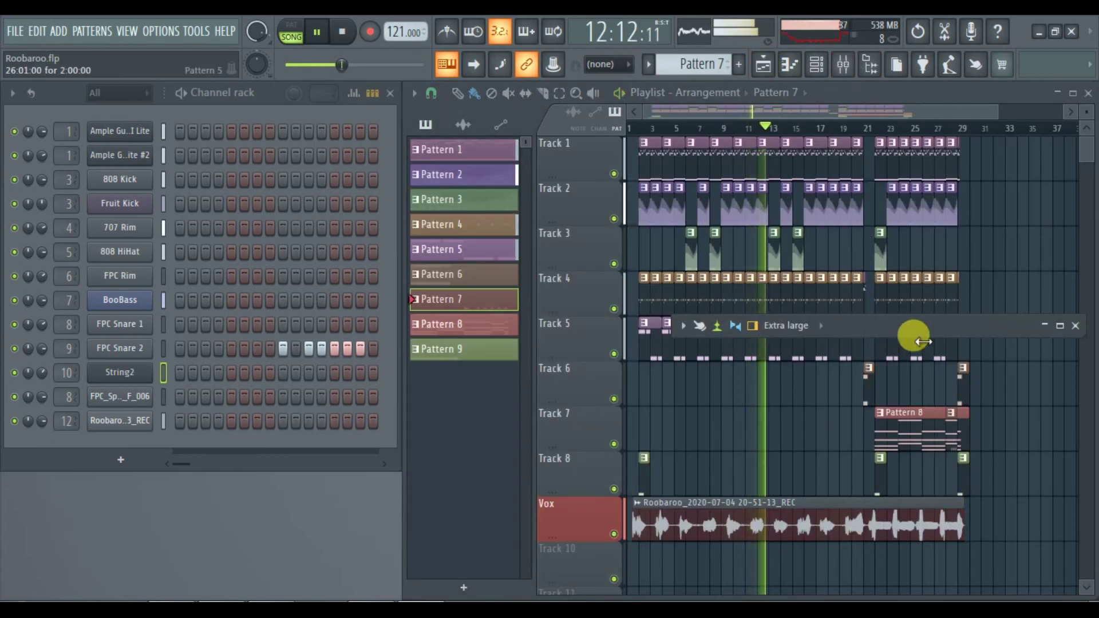
Open the mixer during playback and reposition its window so the REC, Reverb Bus and Delay Bus tracks show beside the arrangement
{"action": "key", "text": "F9"}
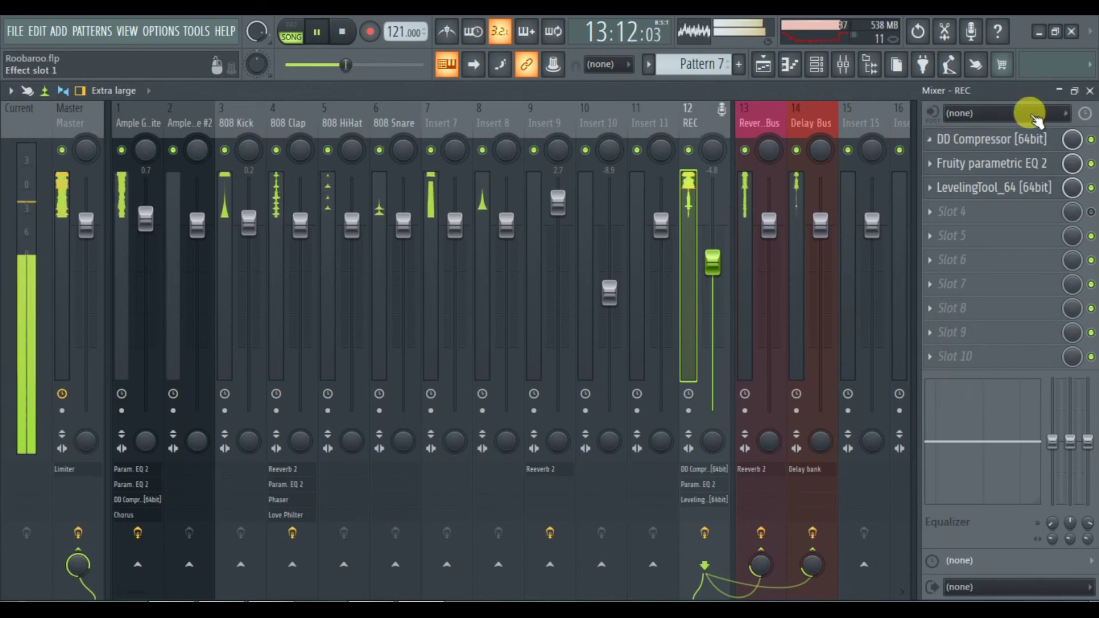
{"action": "left_click", "coordinate": [1073, 91]}
{"action": "left_click_drag", "start_coordinate": [913, 319], "coordinate": [330, 309]}
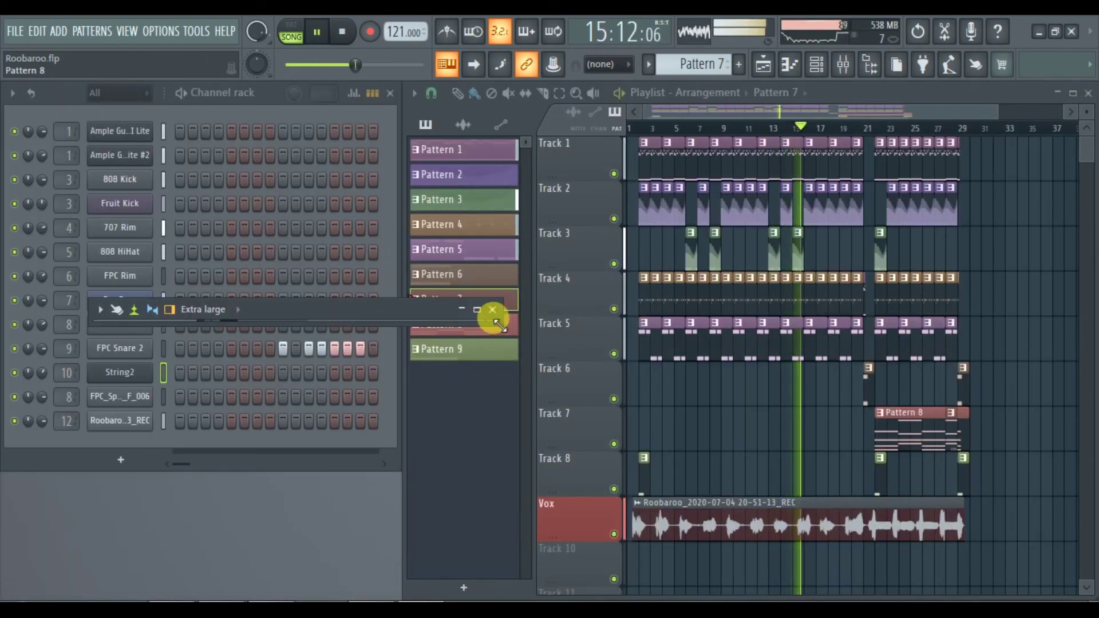
{"action": "left_click", "coordinate": [478, 310]}
{"action": "left_click_drag", "start_coordinate": [658, 307], "coordinate": [60, 301]}
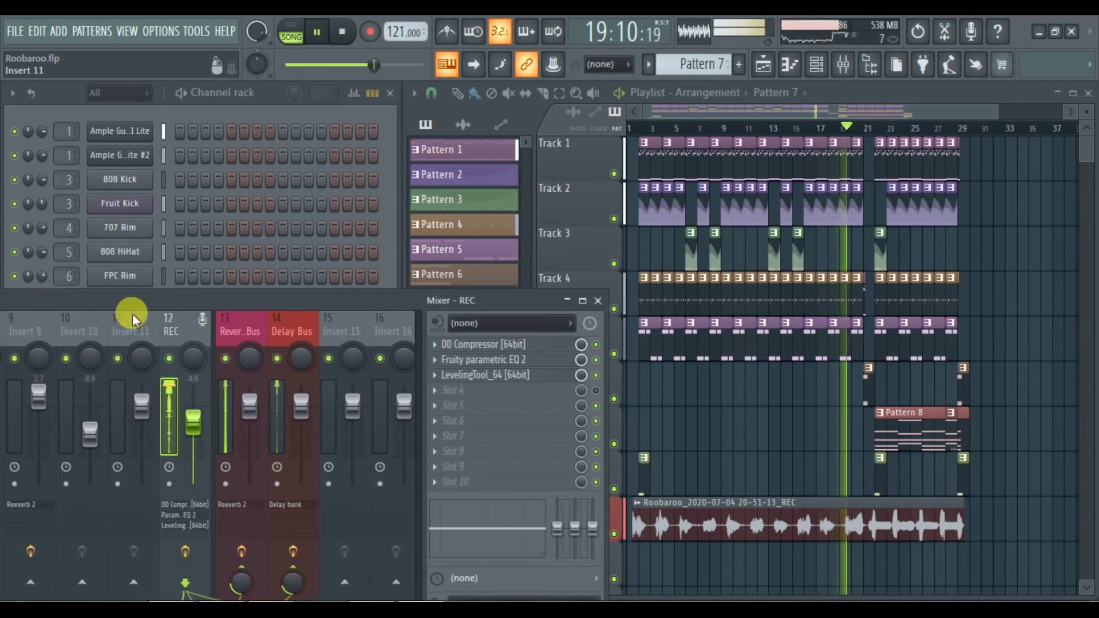